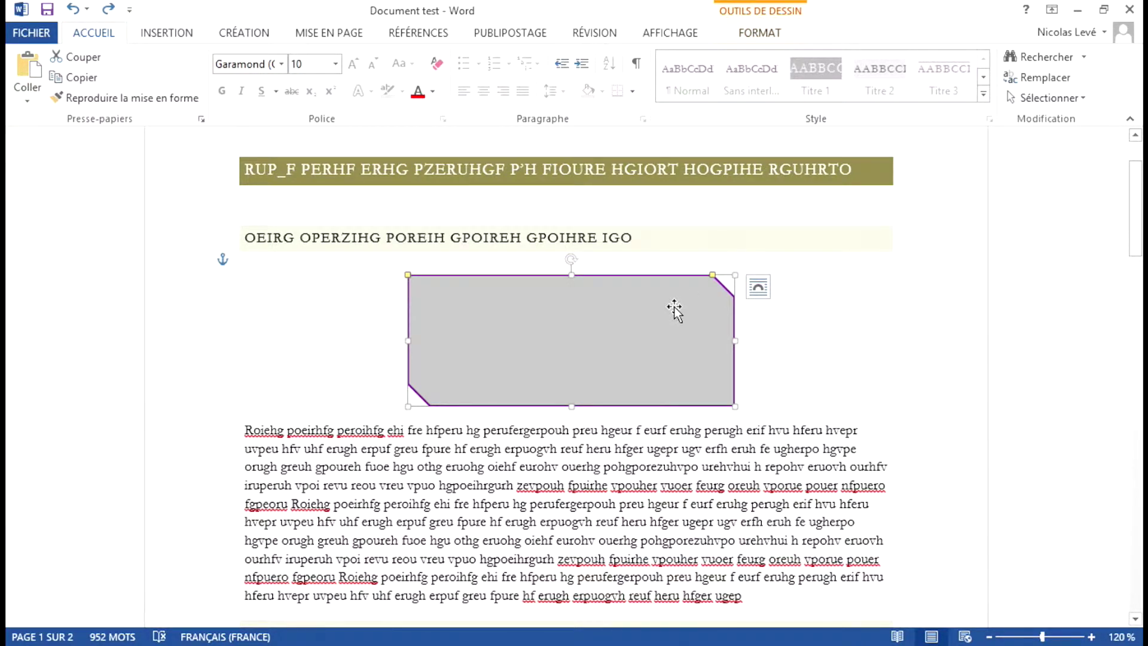
Step: Recolour the grey shape's outline with a custom bright green, about RGB 70, 219, 45
left_click(767, 32)
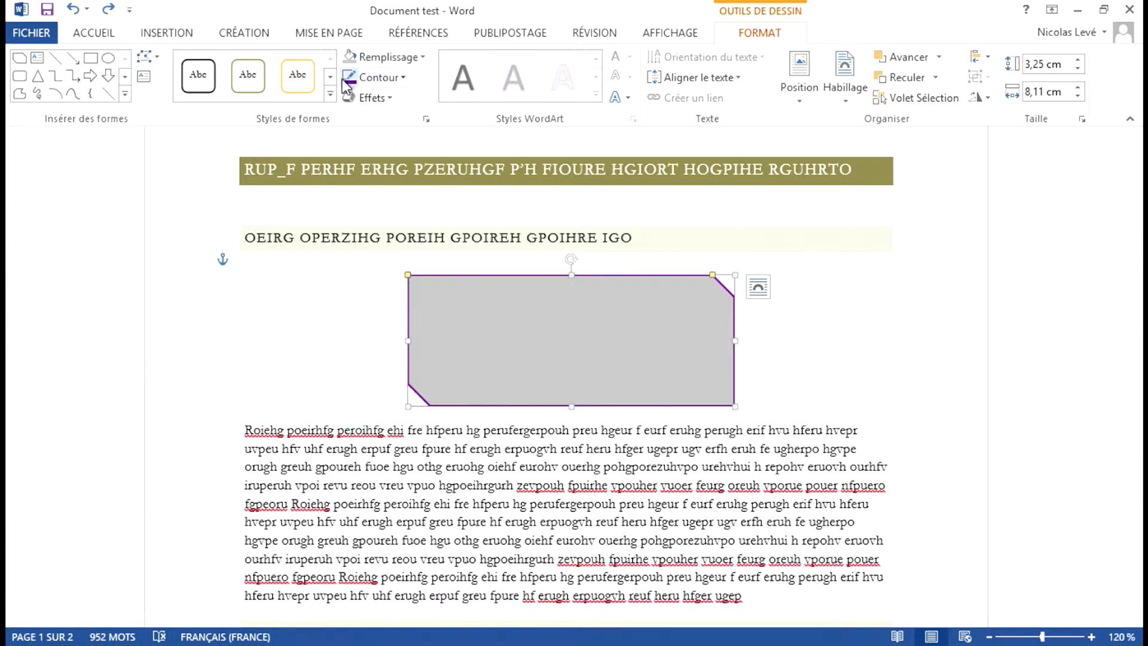
left_click(394, 78)
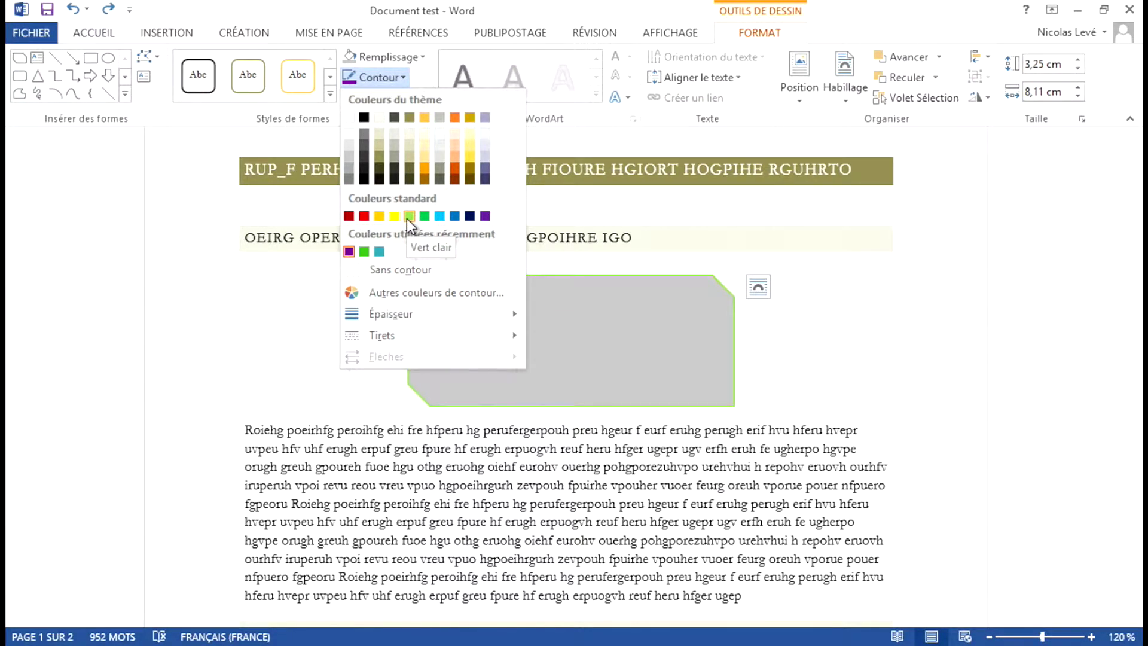
left_click(425, 293)
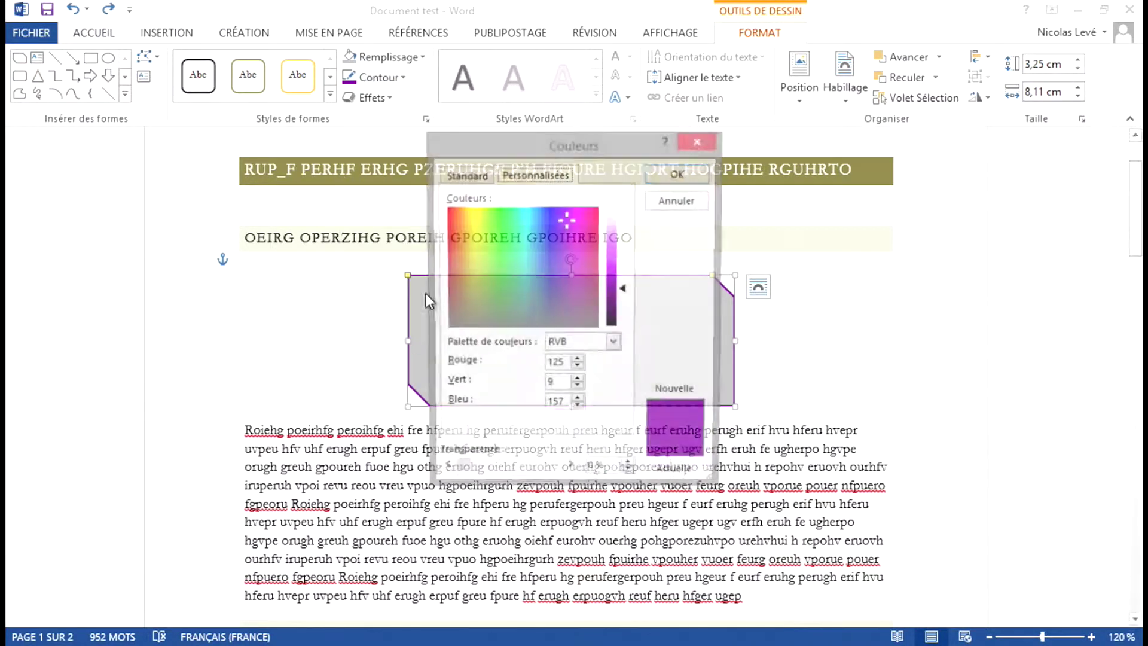
left_click(453, 175)
left_click(508, 226)
left_click(508, 311)
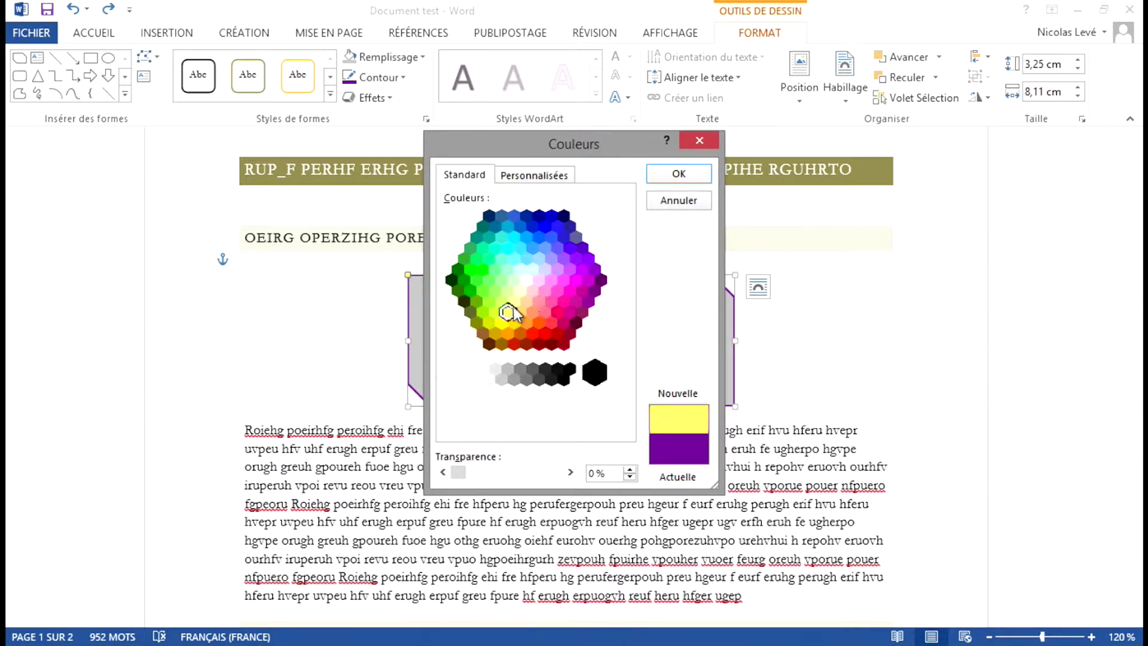
left_click(540, 173)
left_click(565, 257)
left_click_drag(564, 257, 492, 243)
left_click_drag(618, 246, 622, 266)
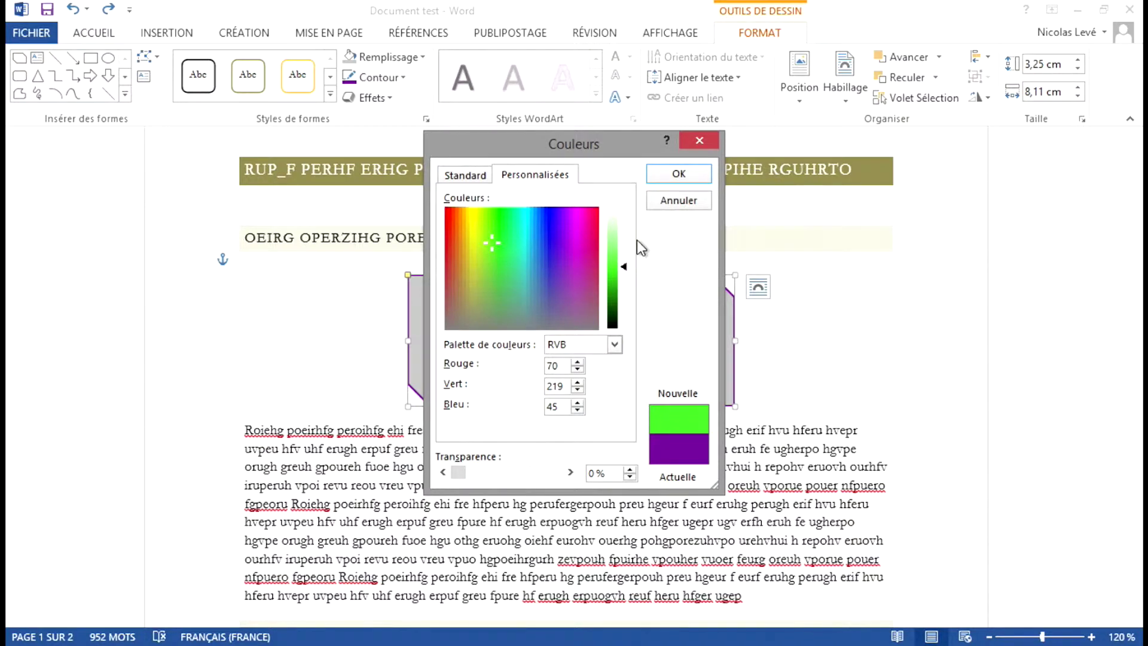
left_click(678, 174)
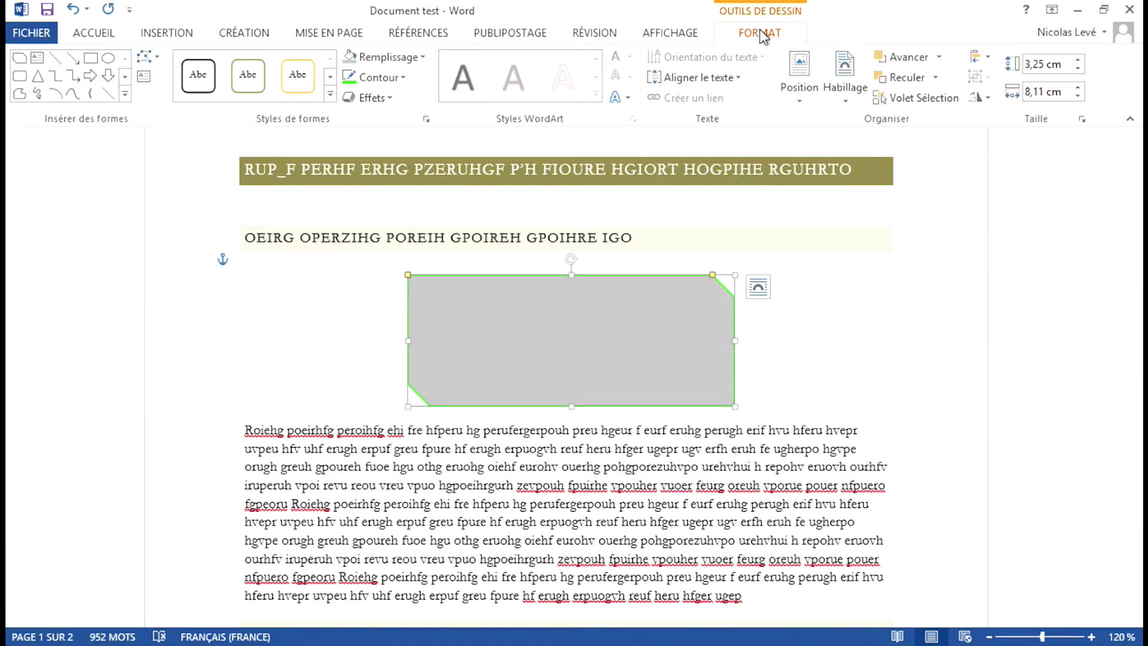
Step: Set the shape's outline thickness to 6 pt and its line style to long dashes, and deselect the shape
left_click(393, 80)
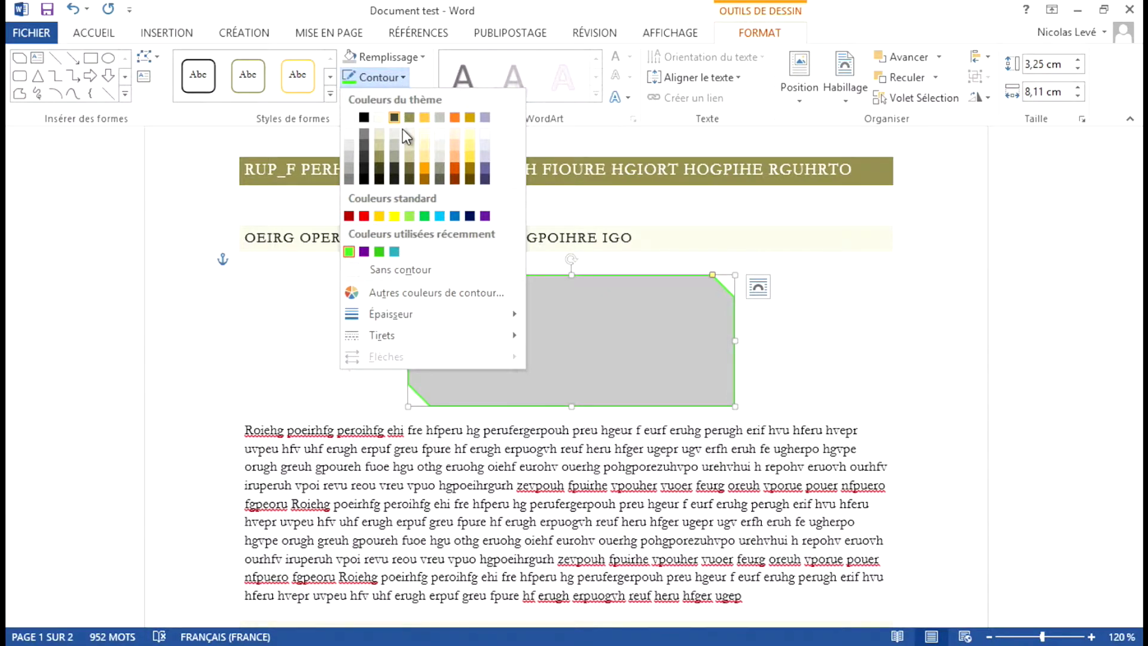
mouse_move(485, 318)
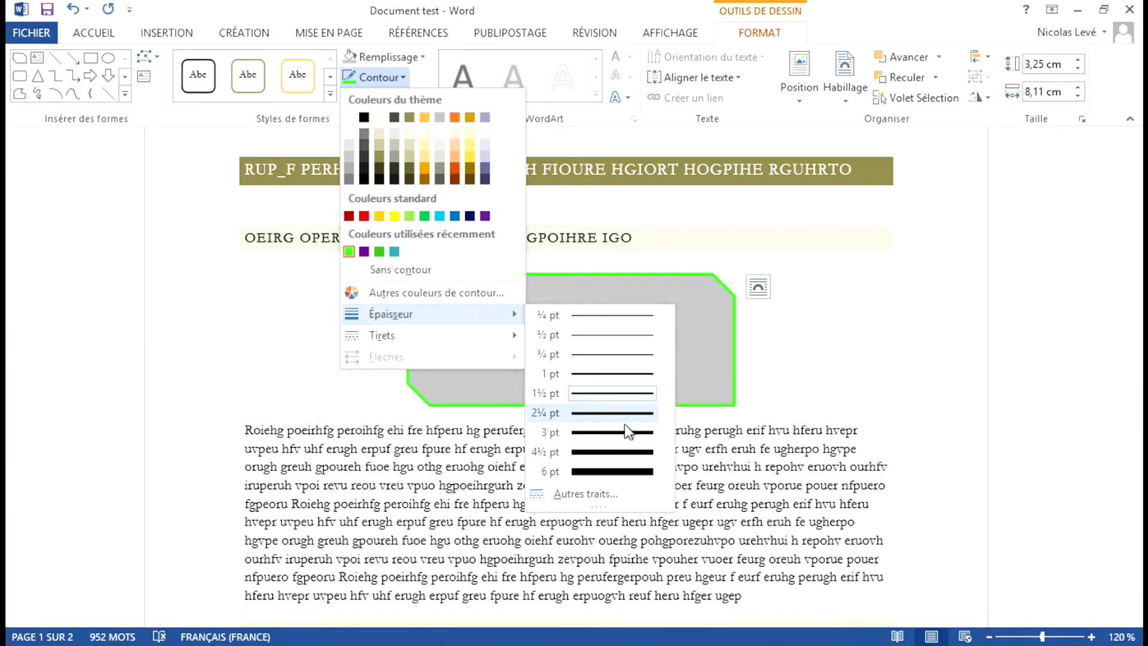
left_click(628, 471)
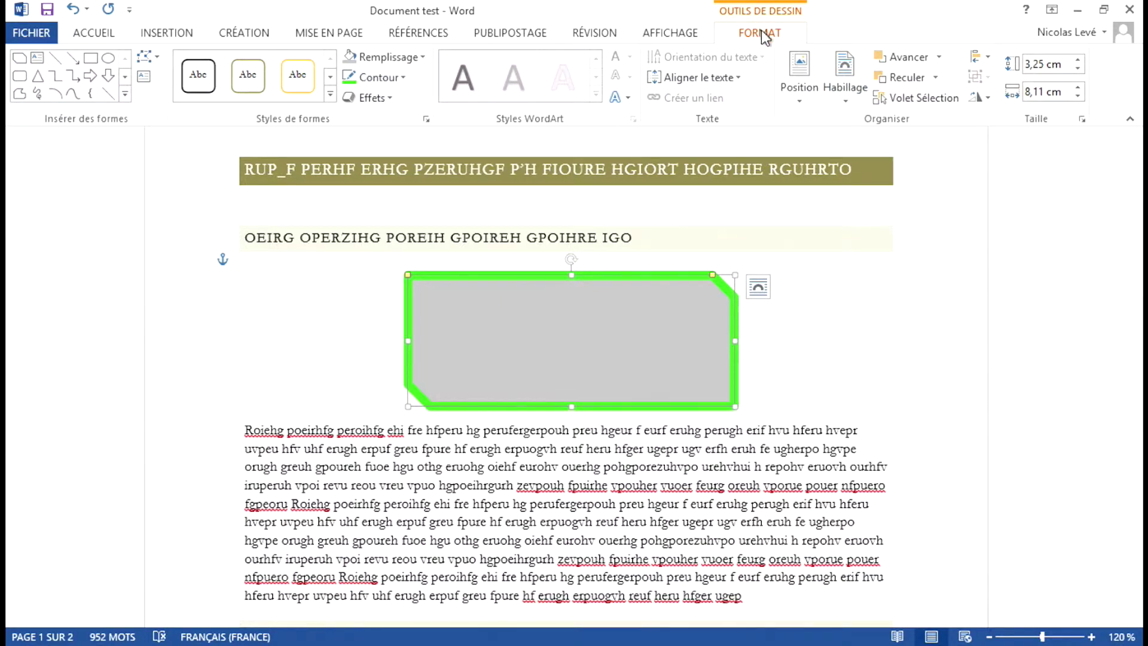
left_click(404, 78)
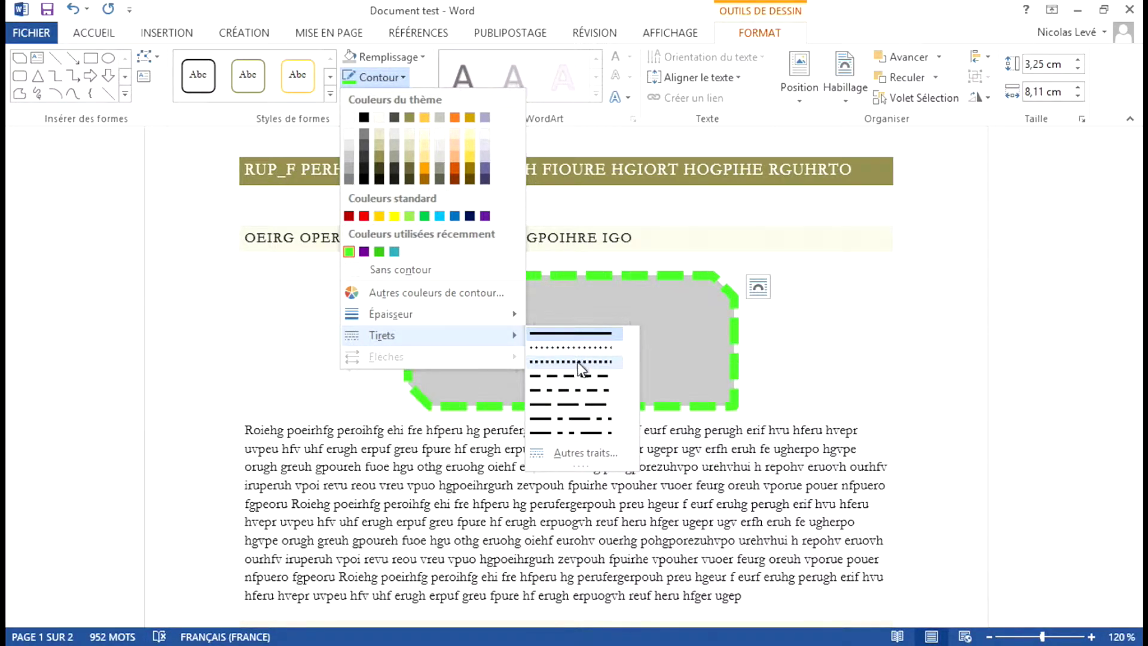
left_click(586, 411)
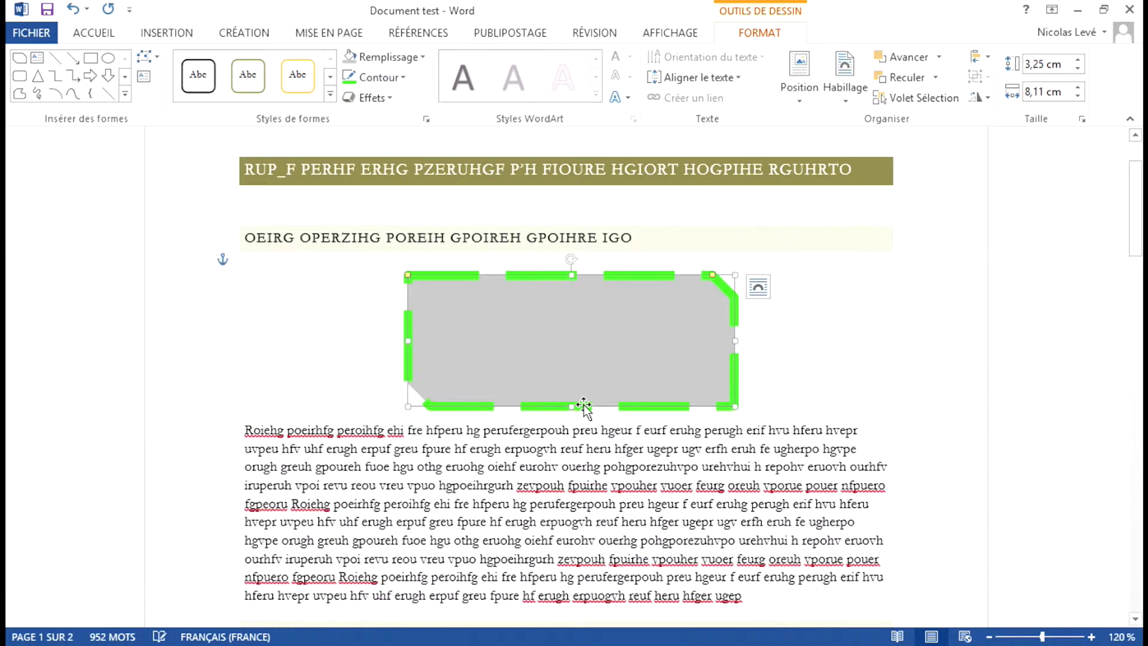
left_click(806, 343)
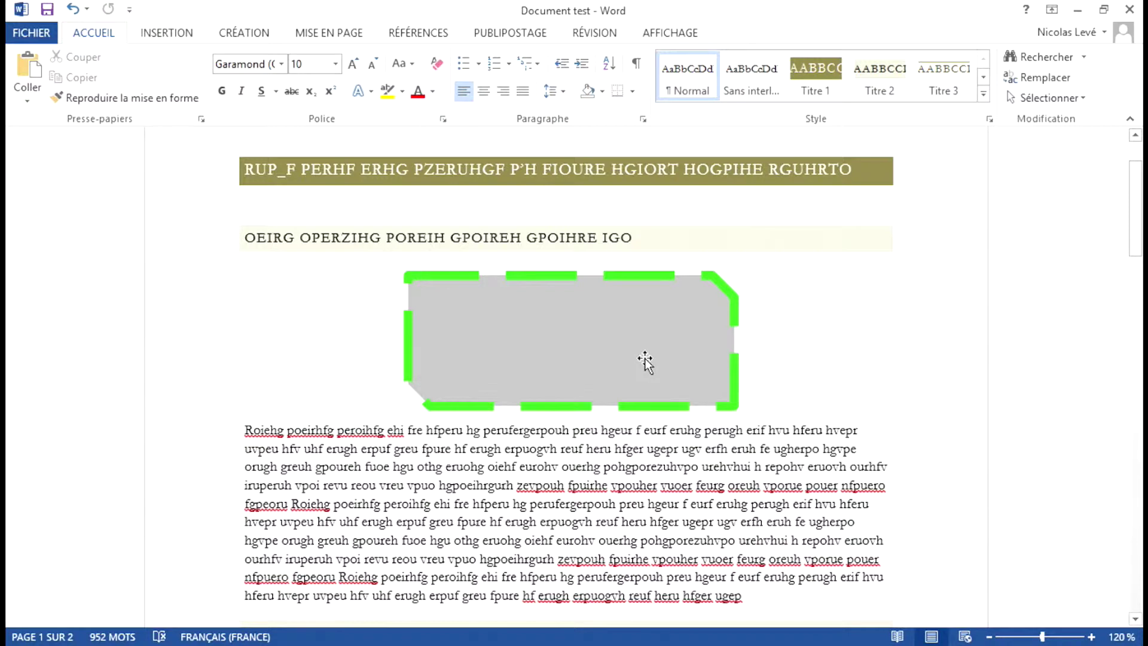
Step: Change the shape's outline to a gradient line and apply the radial gold preset gradient
left_click(595, 336)
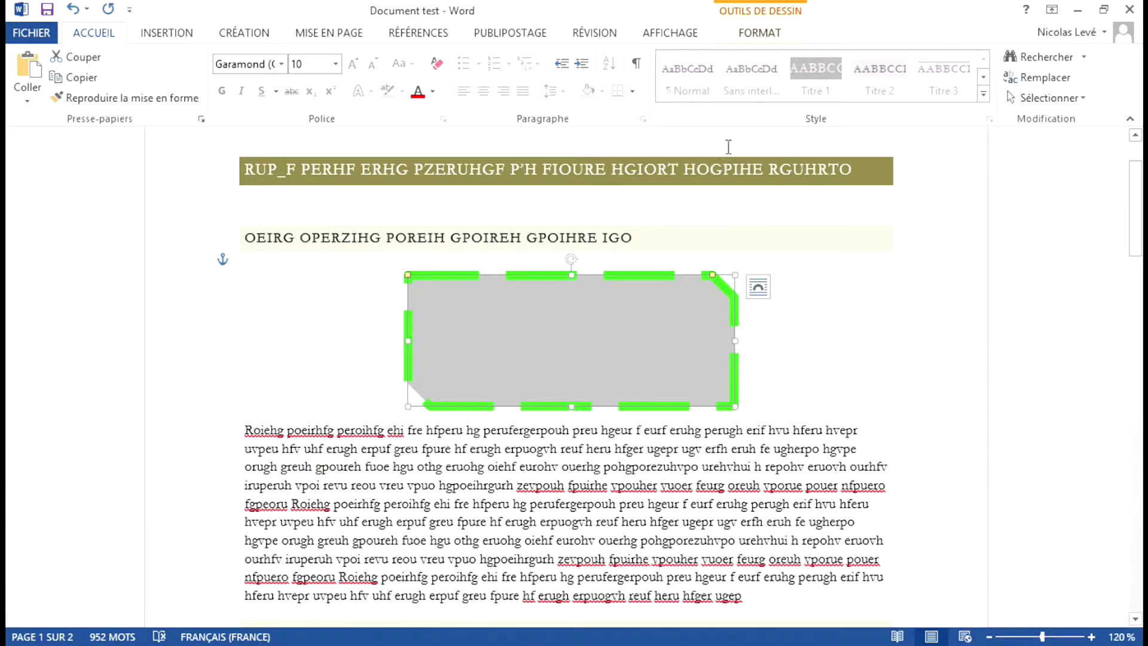
left_click(759, 34)
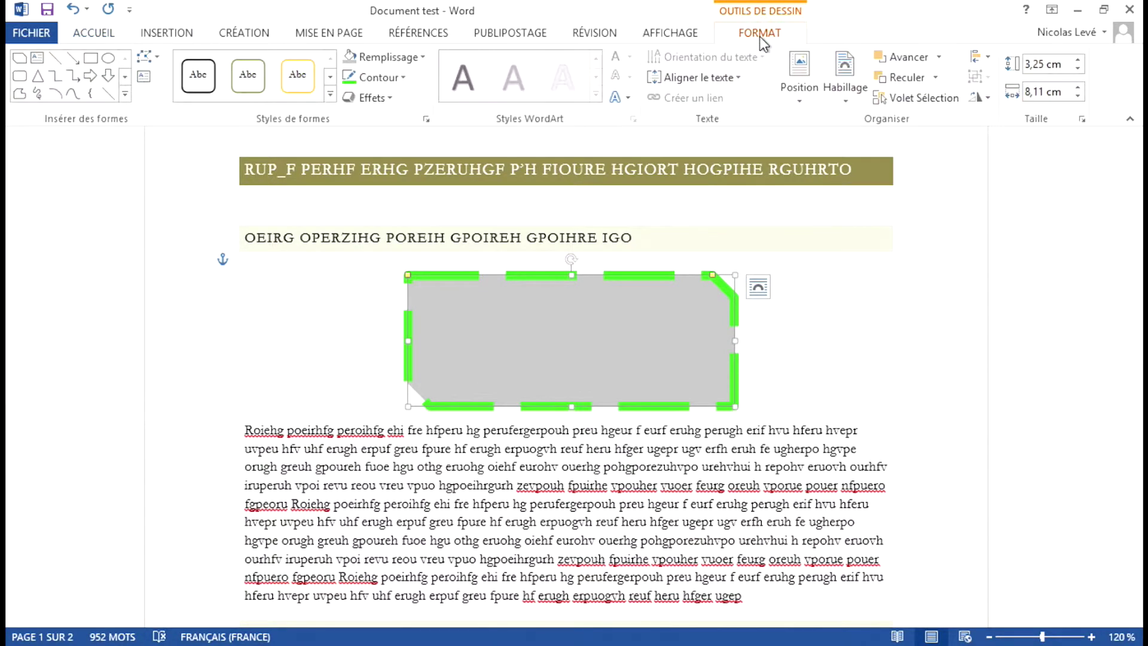
left_click(402, 78)
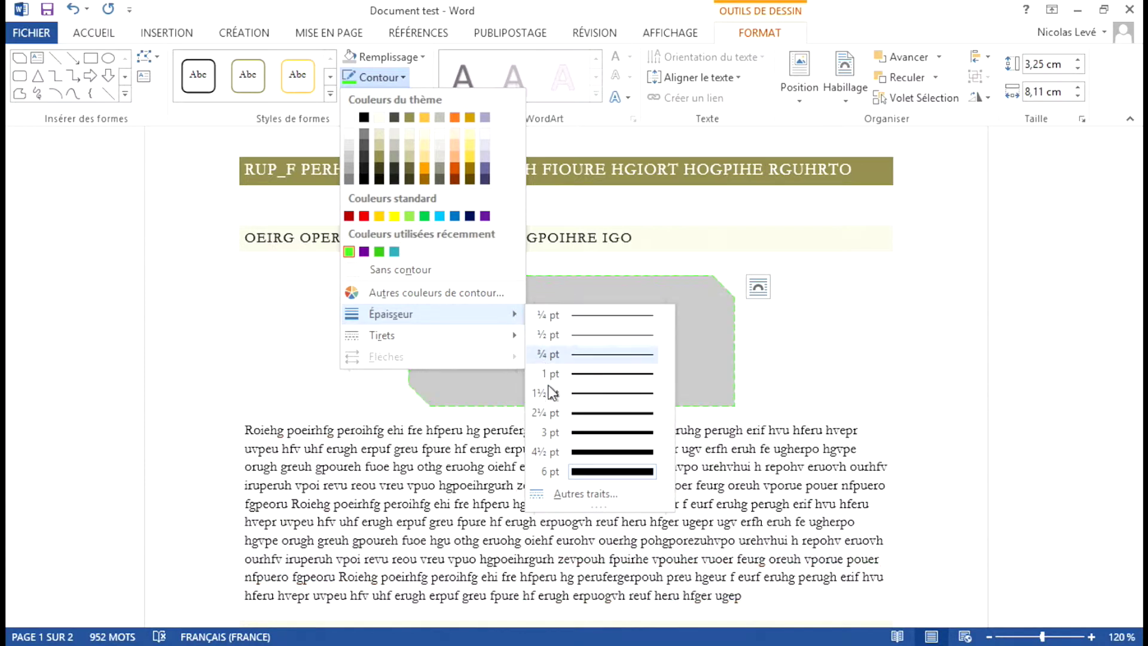
left_click(570, 486)
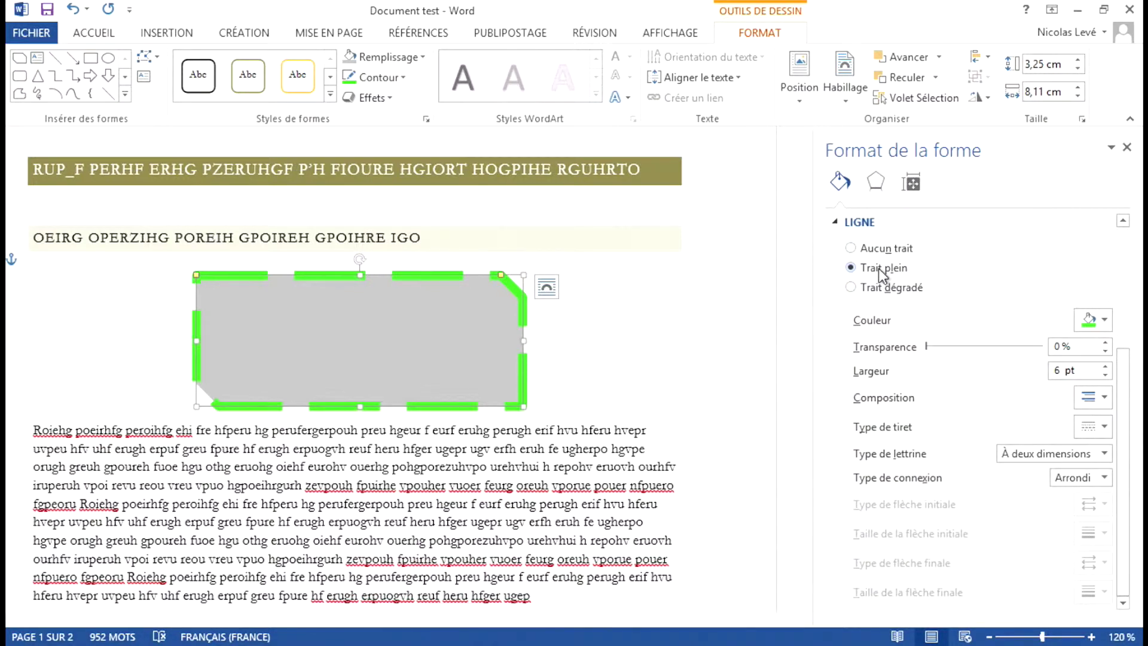
left_click(851, 288)
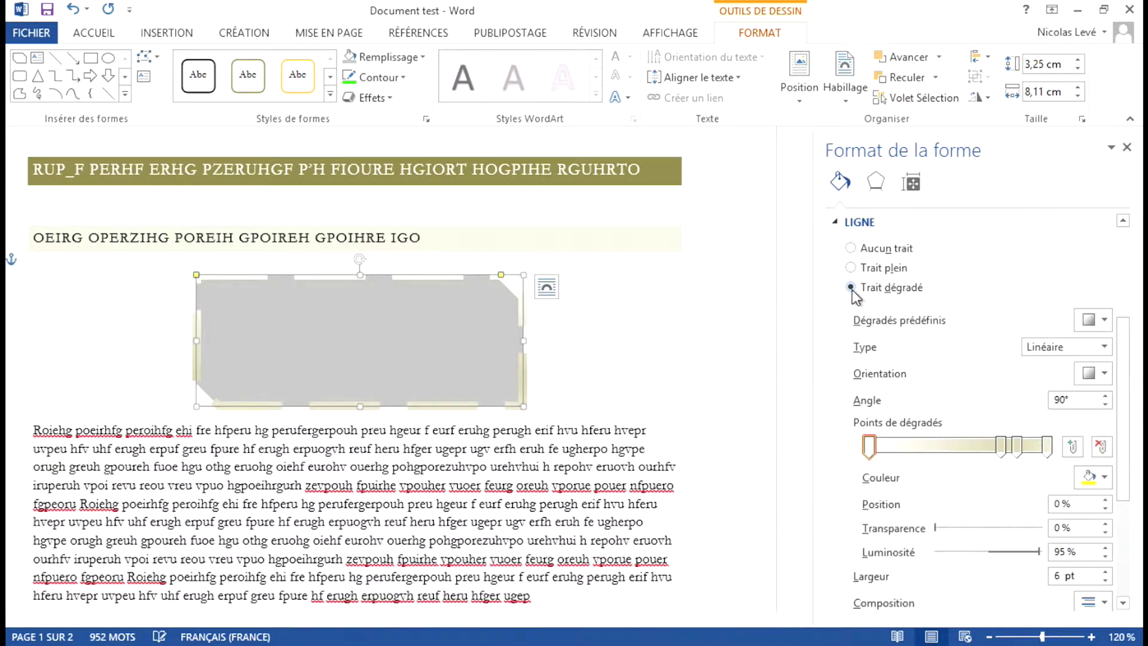
scroll(986, 310, "down", 1)
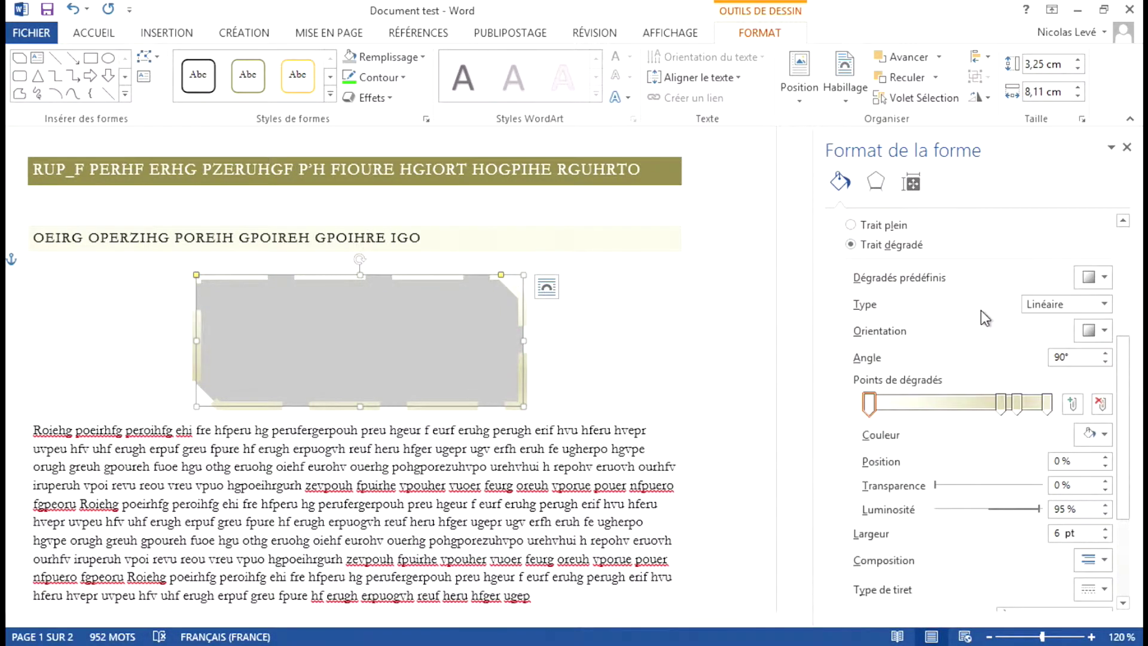
left_click(1091, 278)
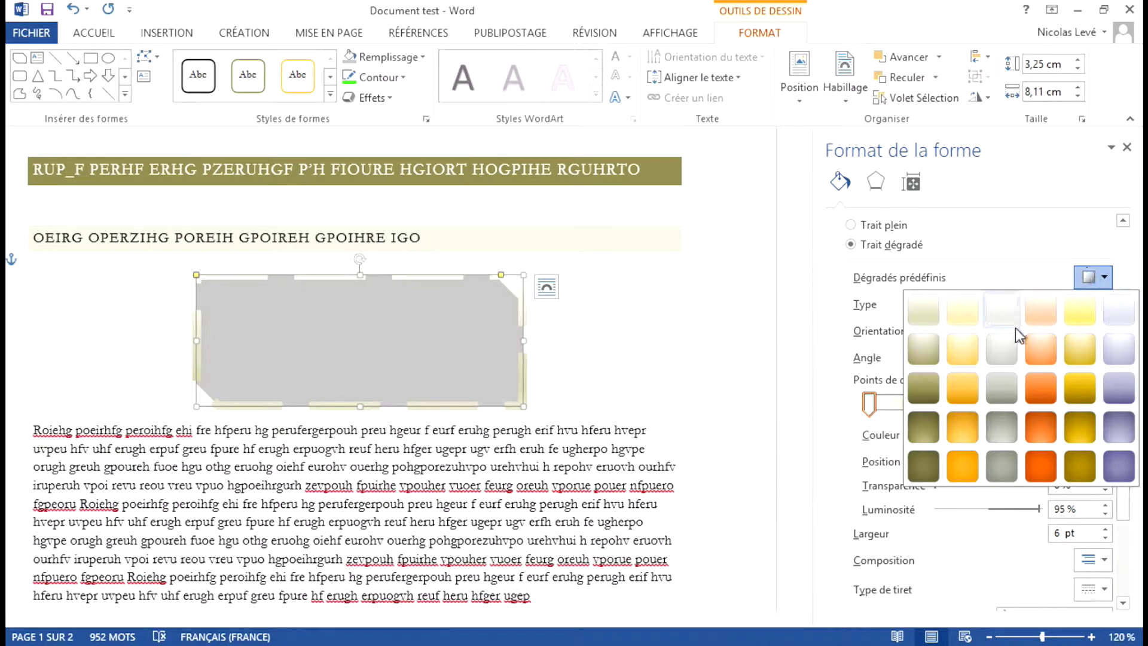
left_click(963, 427)
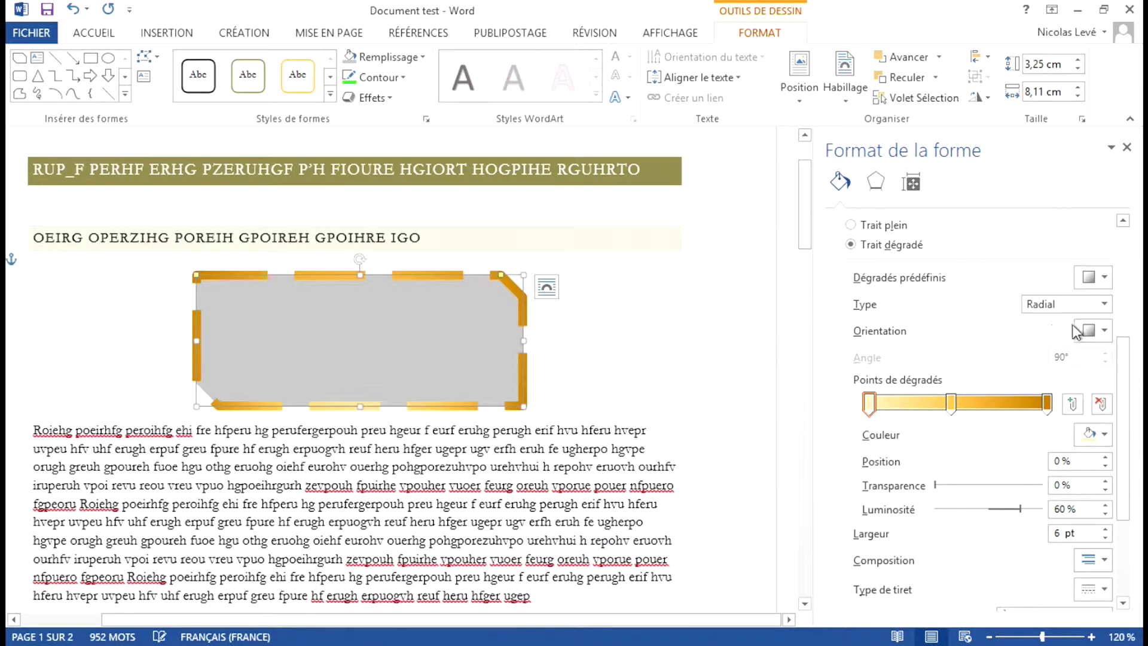
left_click(1107, 304)
left_click(981, 351)
left_click(1098, 335)
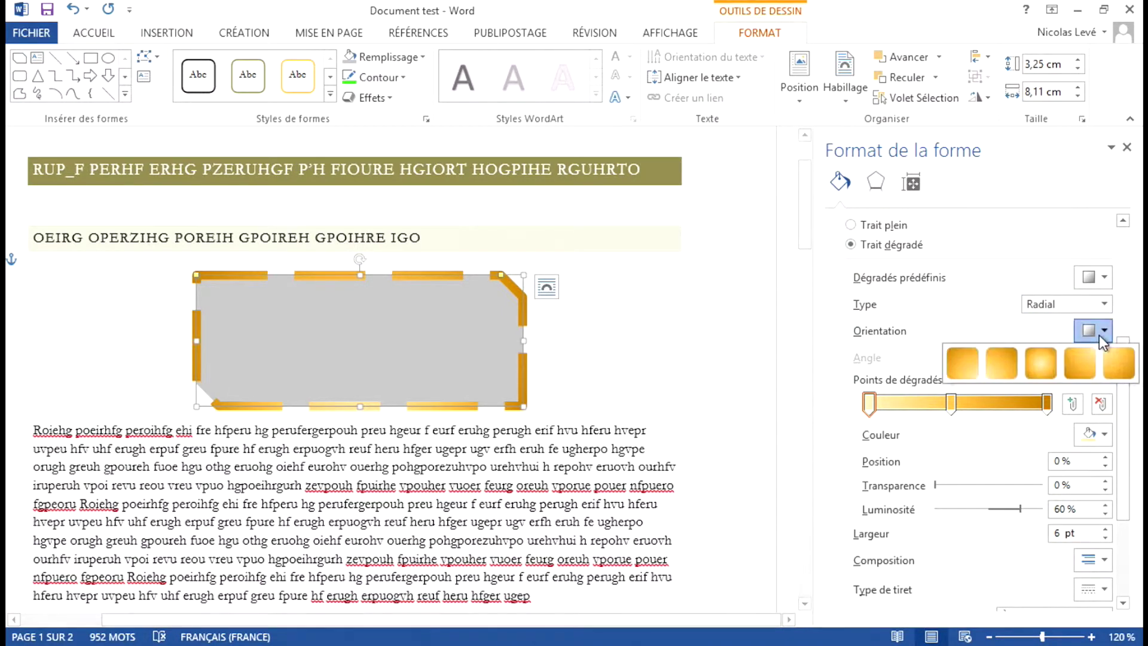
left_click(877, 334)
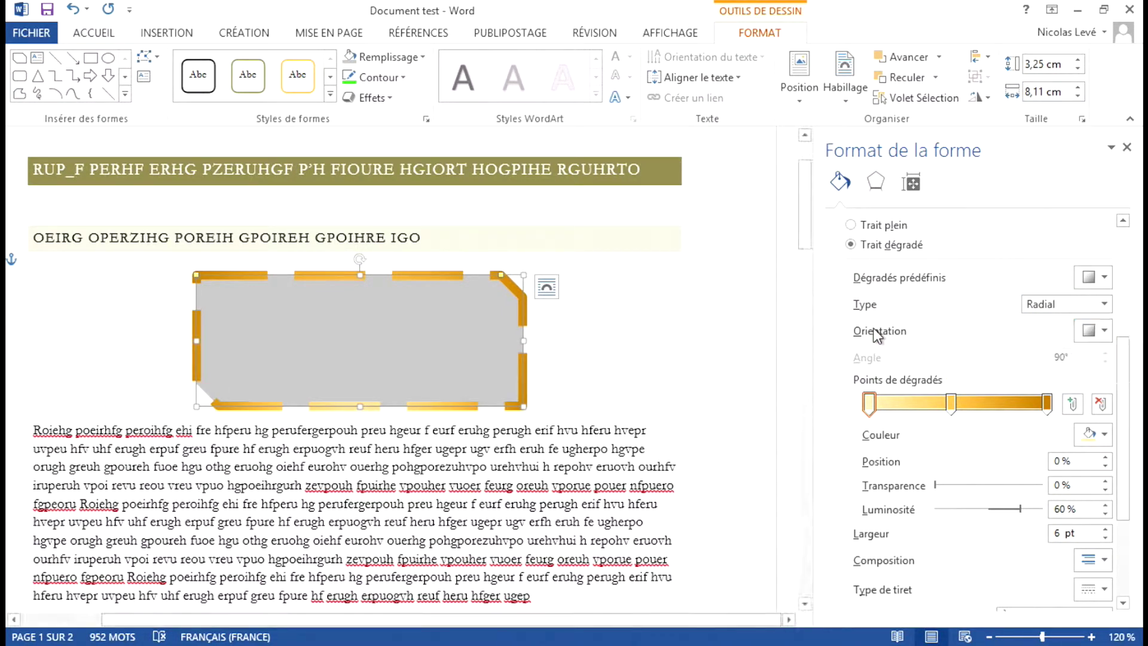
Step: Delete the outline gradient's middle stop, along with the replacement stop added at 50%
left_click(952, 404)
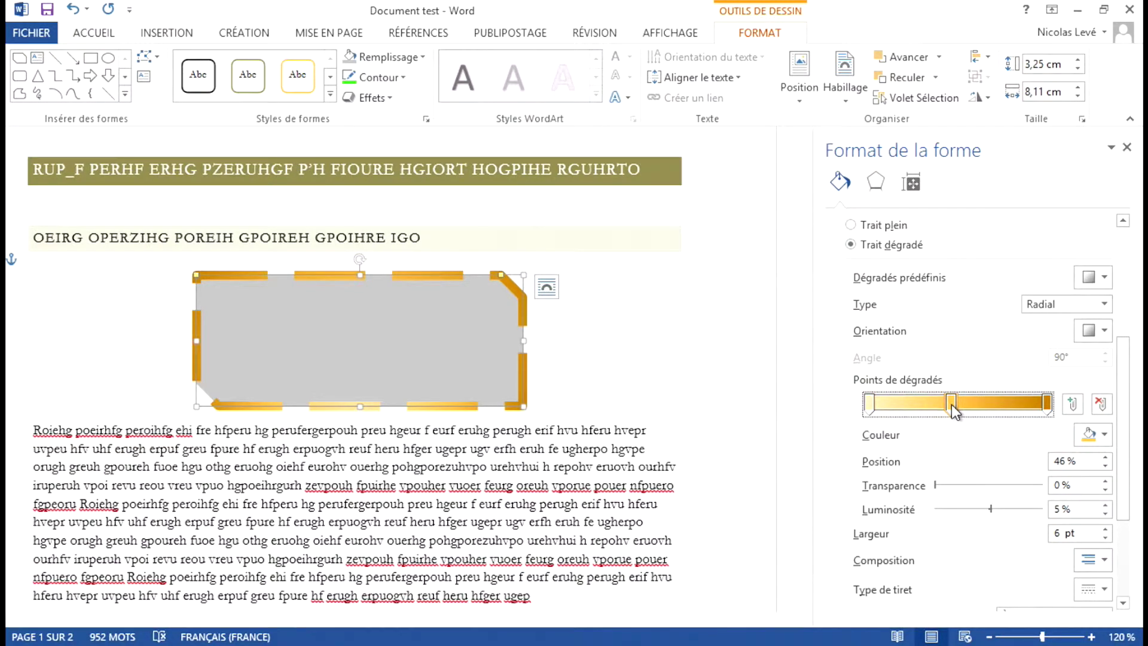
left_click_drag(948, 413, 944, 413)
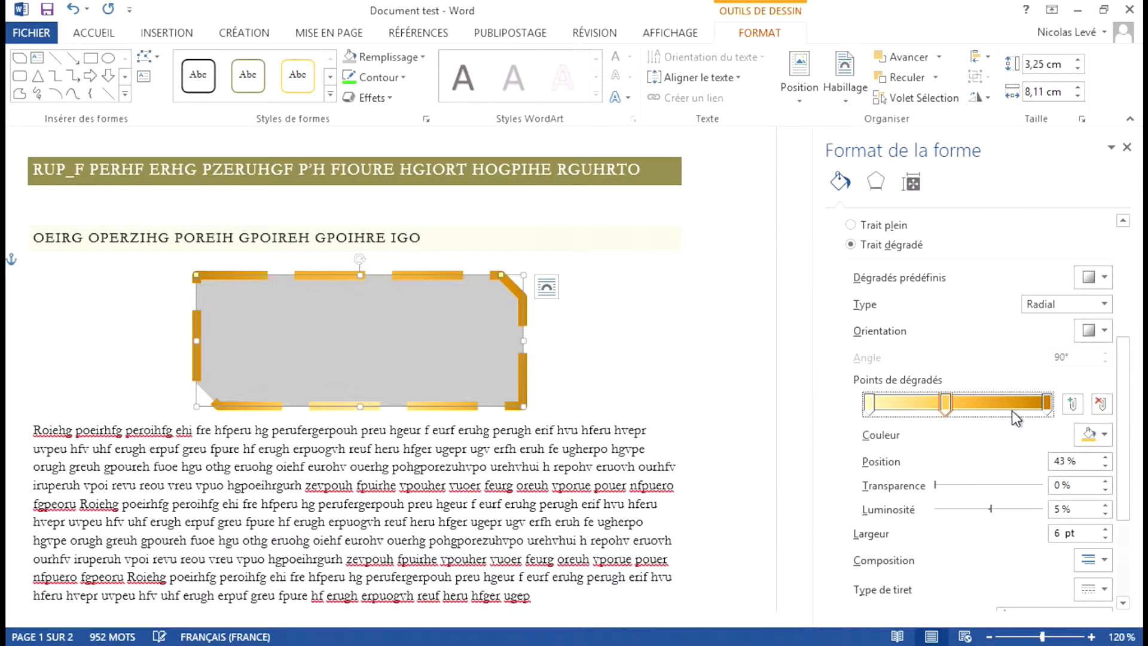
left_click(1100, 403)
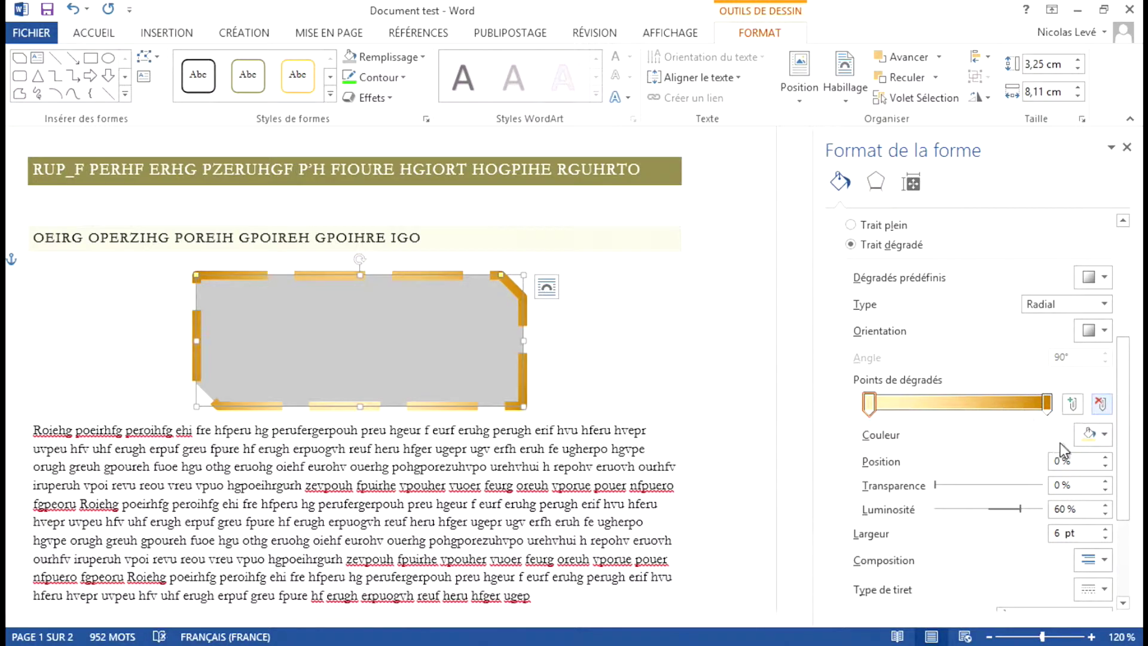
left_click(1073, 405)
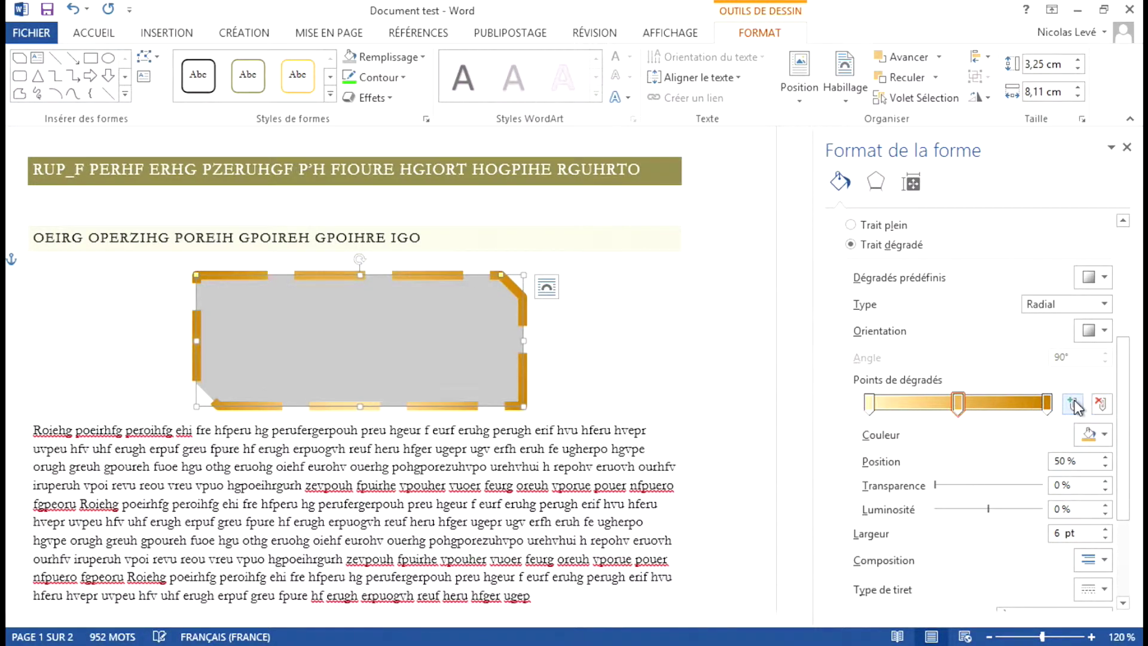
left_click(1102, 404)
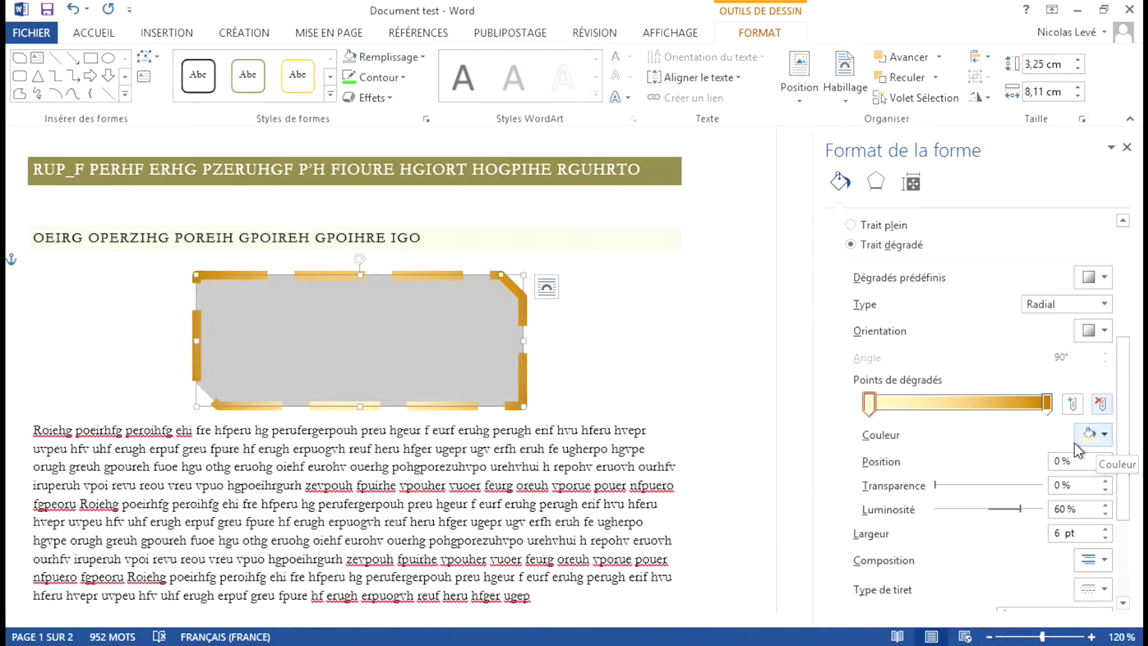
Step: Colour the outline gradient's first stop standard green and its last stop standard blue
left_click(868, 402)
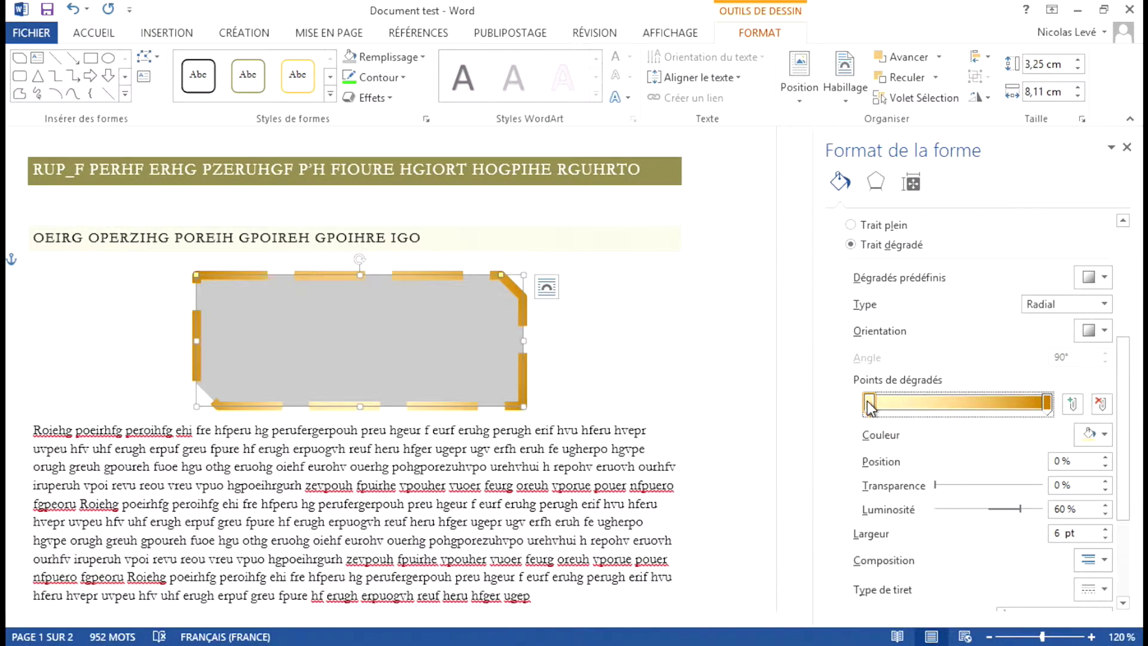
left_click(1097, 435)
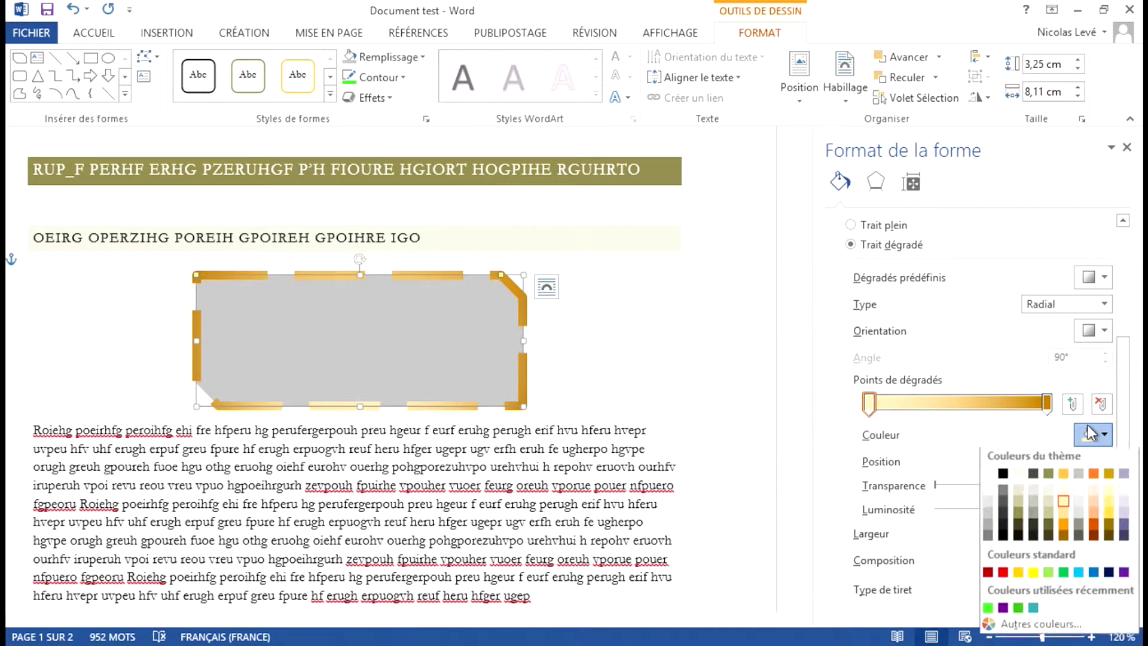
left_click(1063, 574)
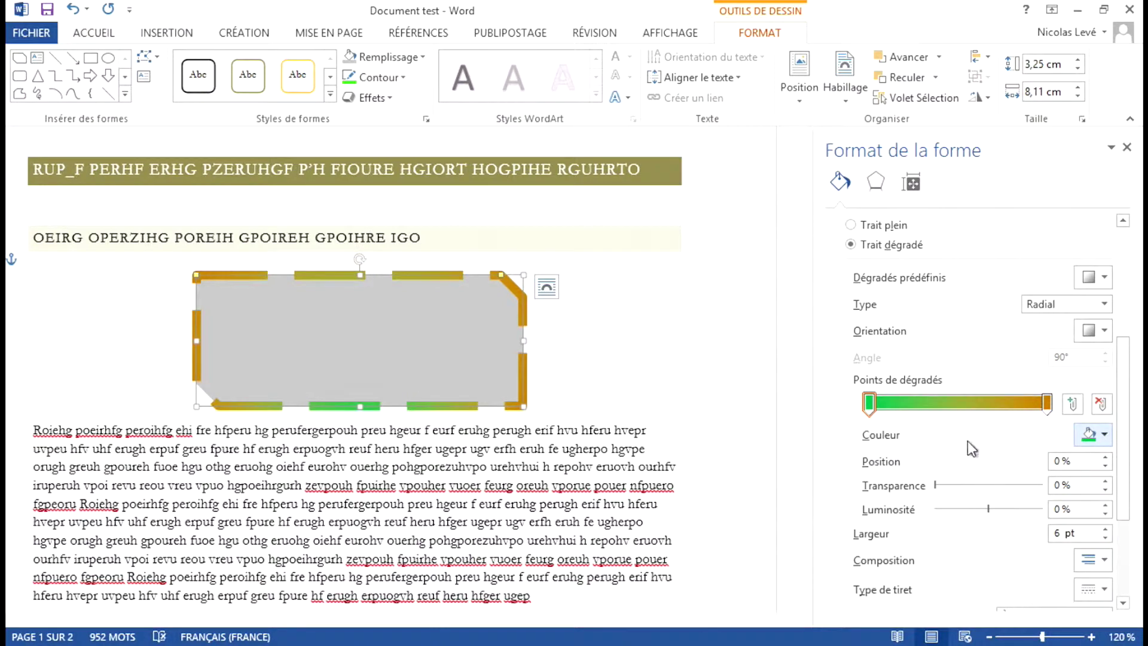
left_click(1045, 404)
left_click(1087, 436)
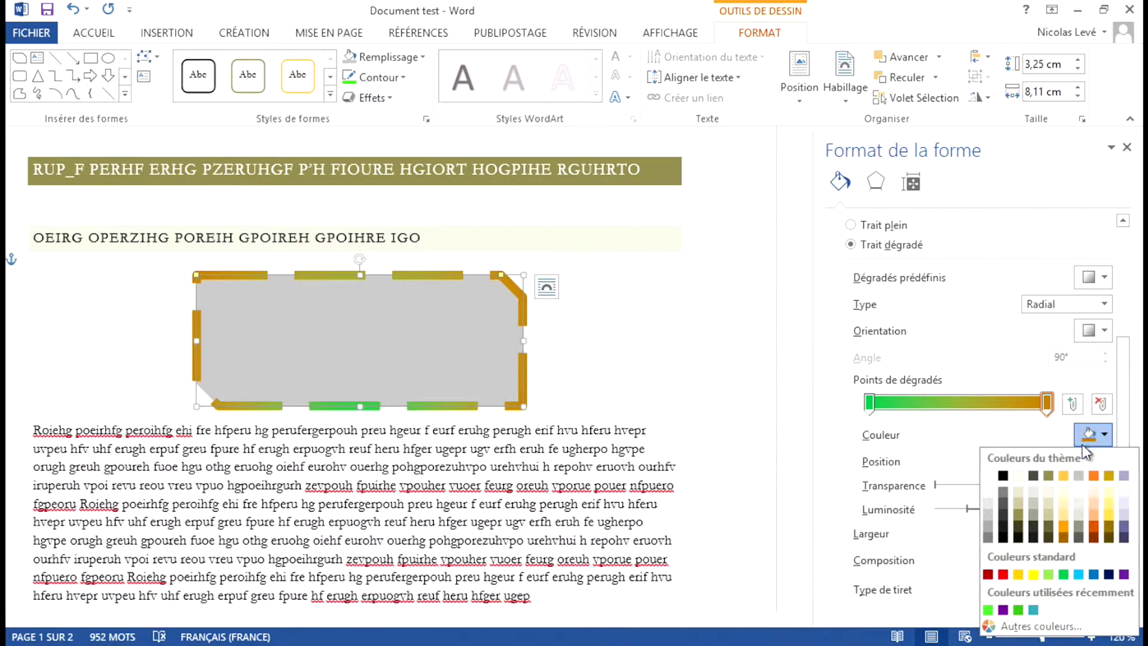
left_click(1093, 574)
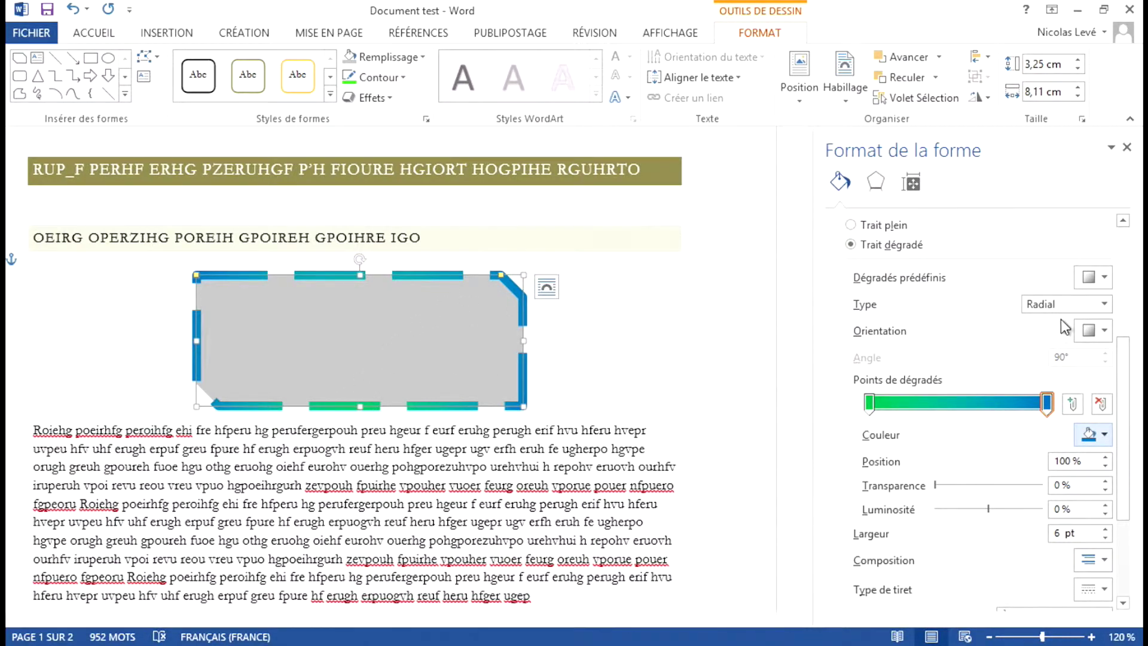
Step: Orient the radial outline gradient so that it radiates from the shape's bottom-left corner
left_click(1095, 331)
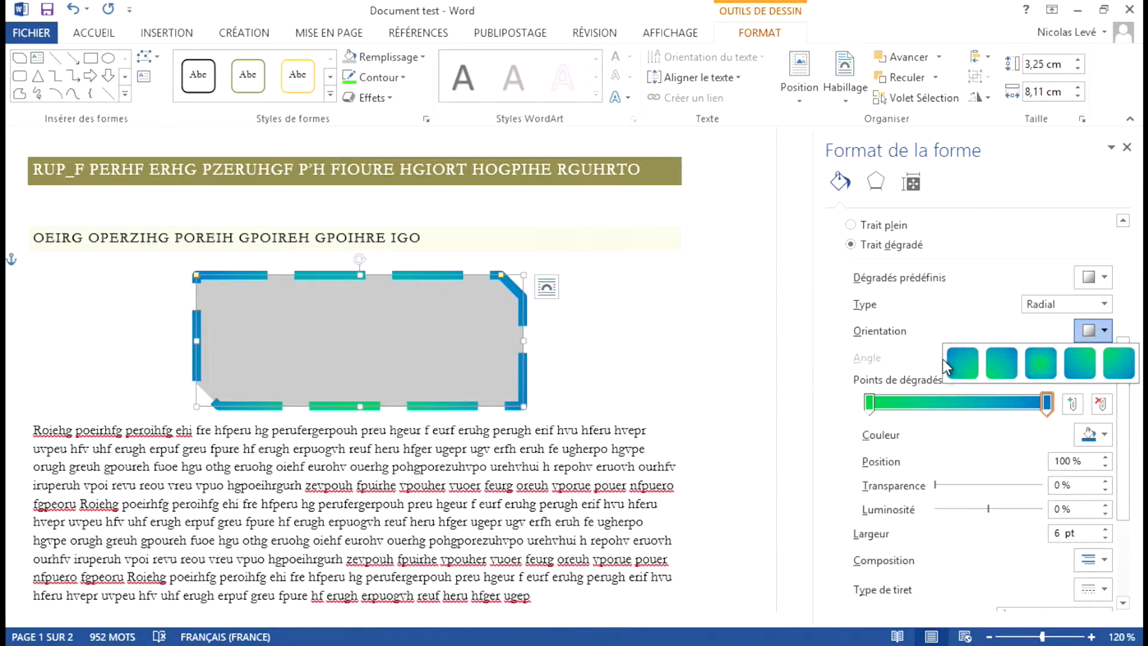
left_click(1000, 366)
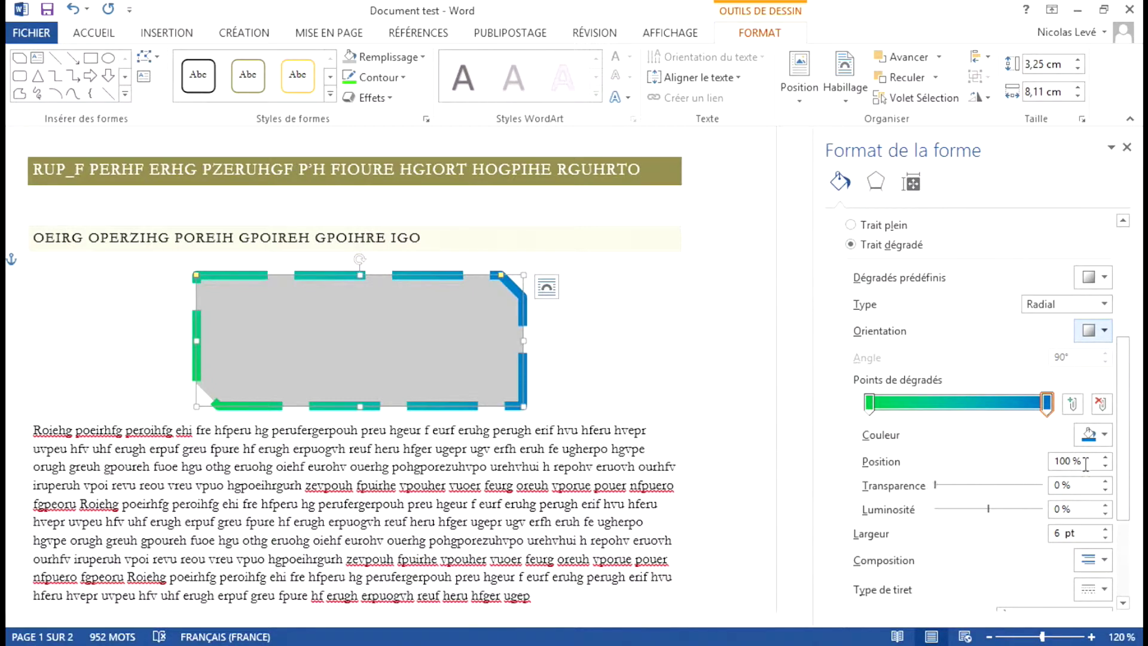
mouse_move(1047, 403)
left_mouse_down()
mouse_move(920, 405)
mouse_move(1048, 402)
left_mouse_up()
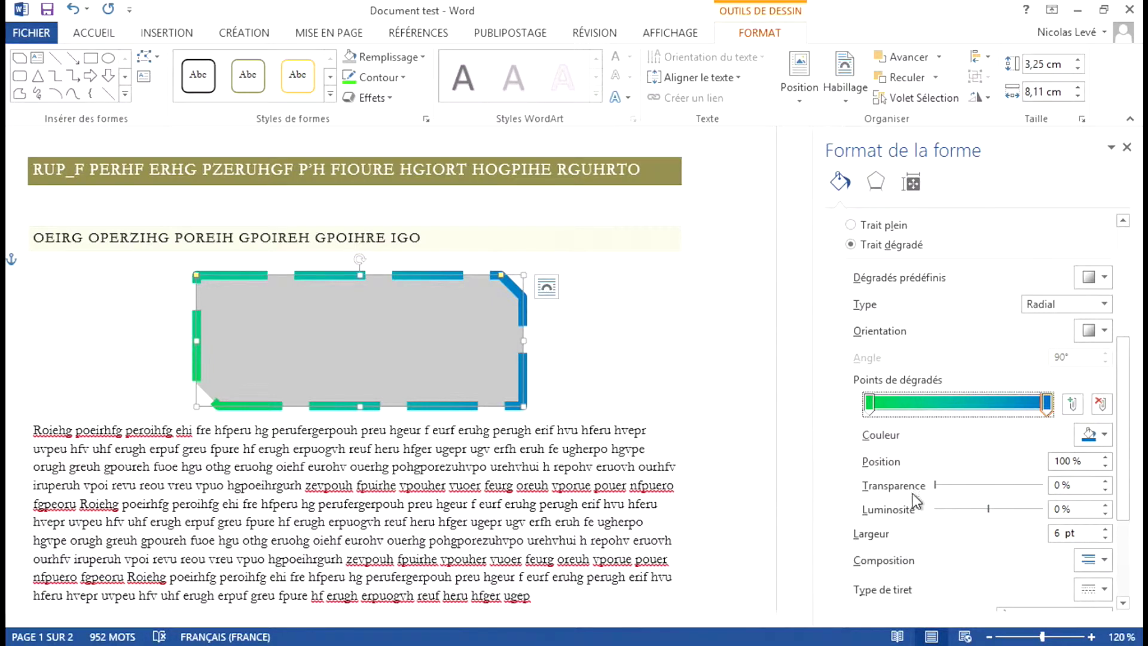
Step: Increase the width of the shape's gradient outline to 7,5 pt
left_click(1107, 529)
left_click(1107, 529)
left_click(1106, 528)
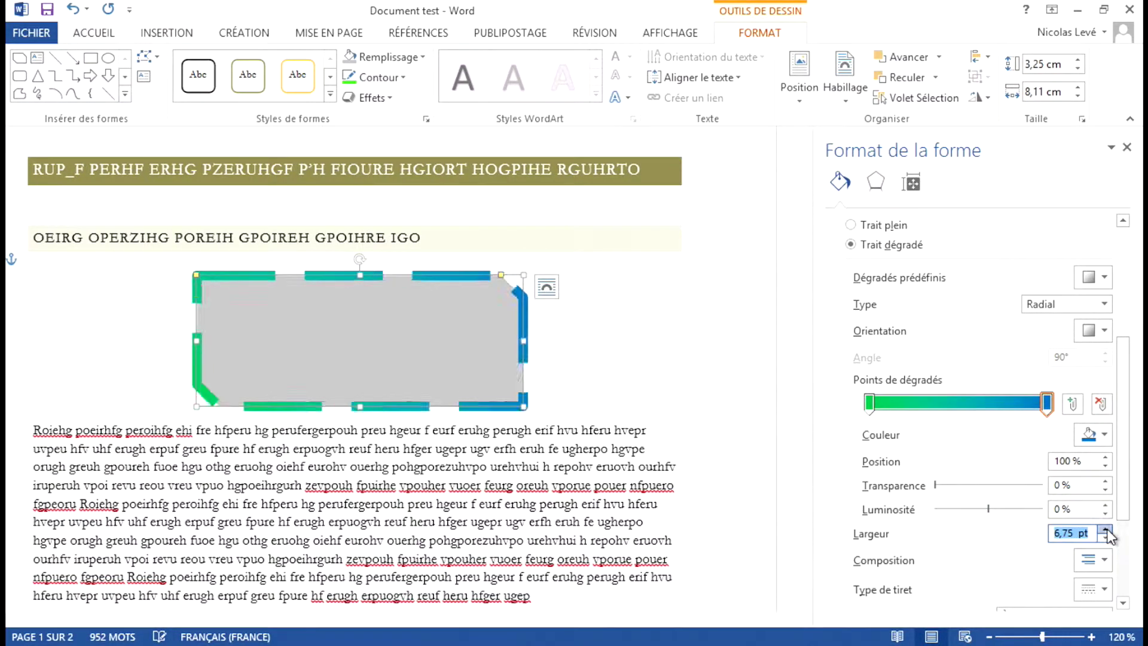
left_click(1107, 528)
left_click(1106, 528)
left_click(1107, 529)
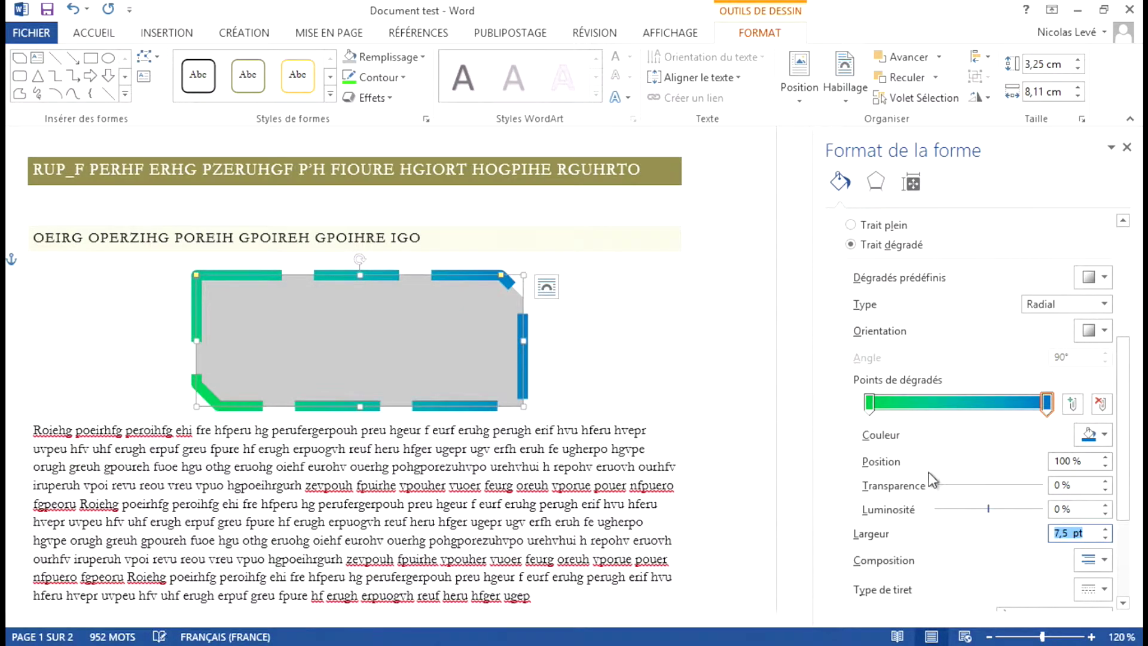
Step: Try the double-line compound type on the shape's outline and deselect the shape to view it
scroll(933, 476, "down", 3)
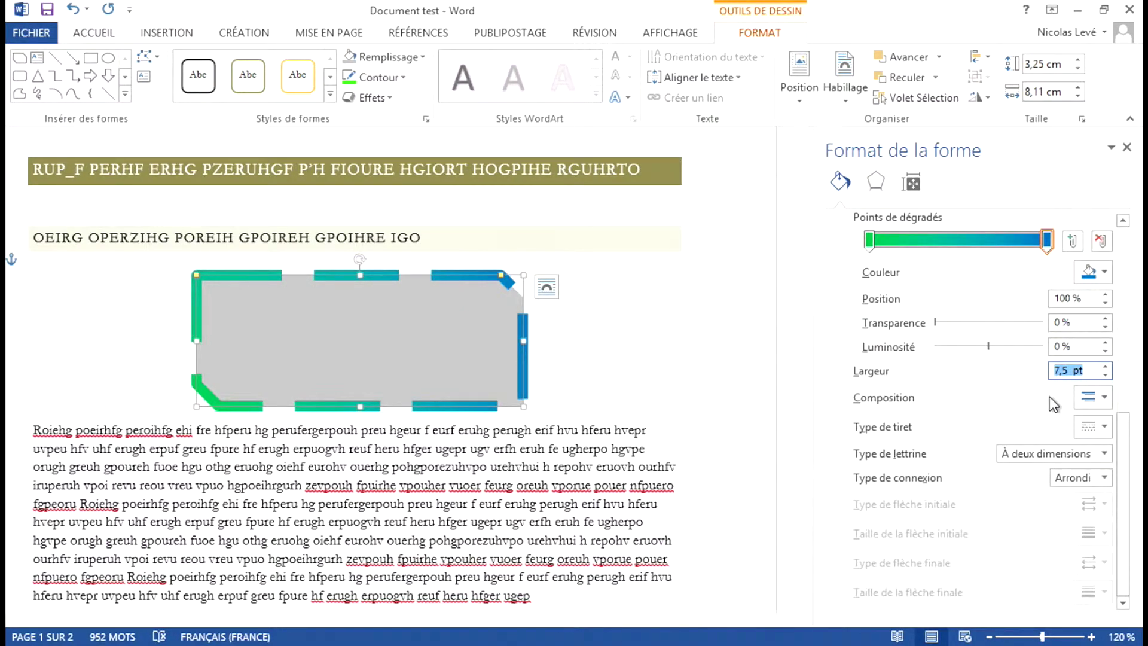
left_click(1102, 397)
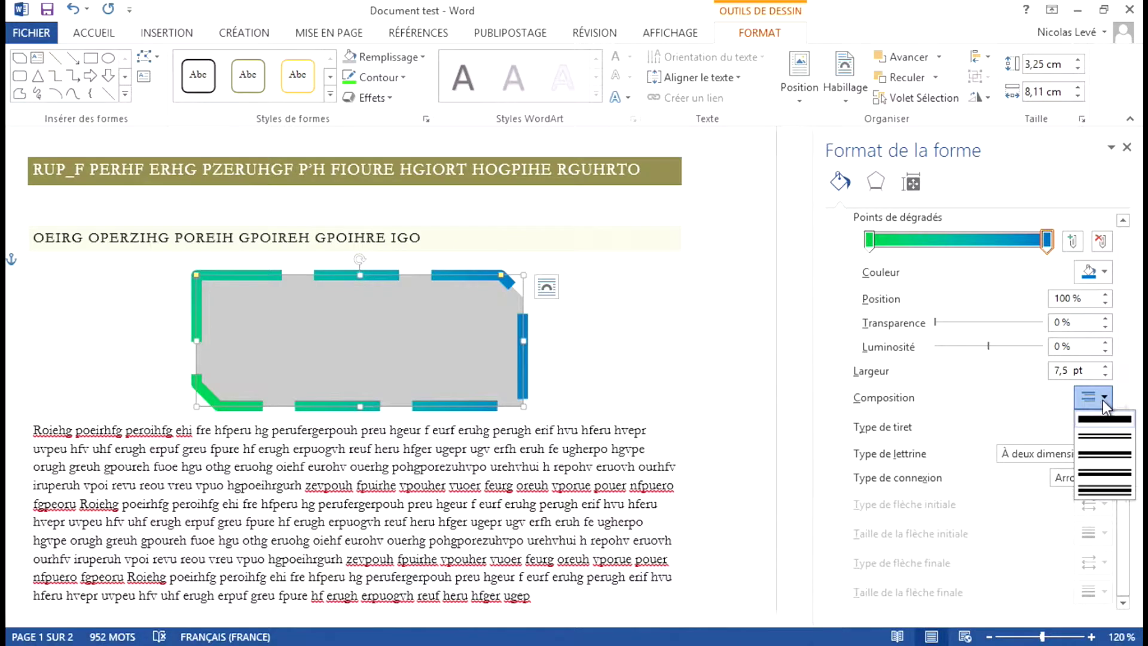
left_click(1102, 436)
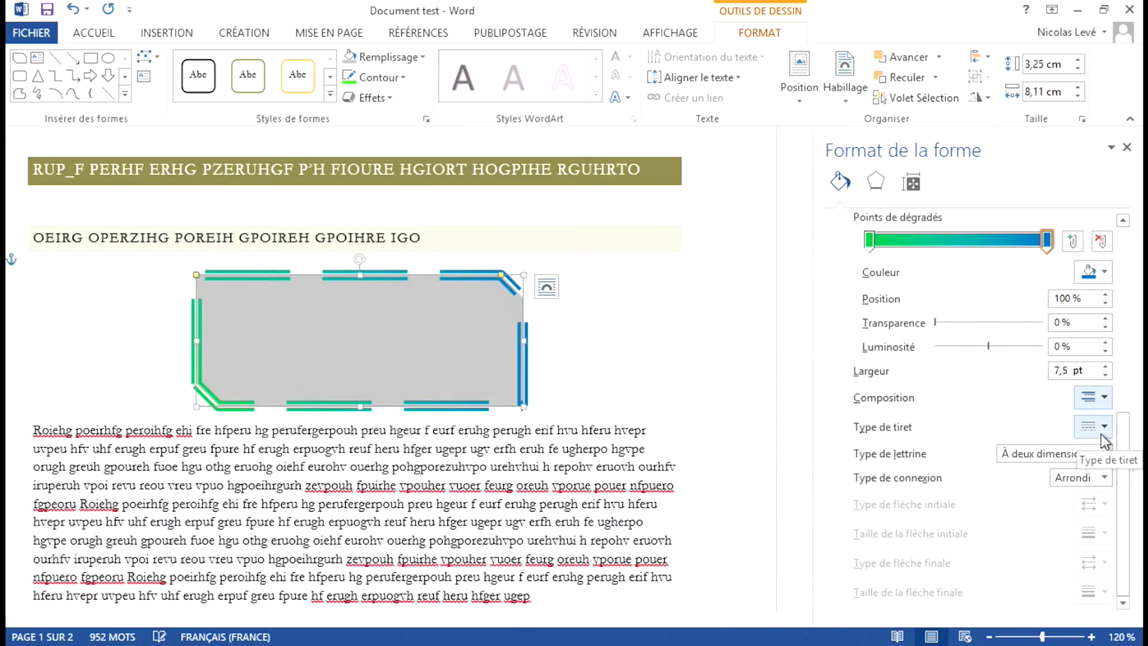
left_click(629, 370)
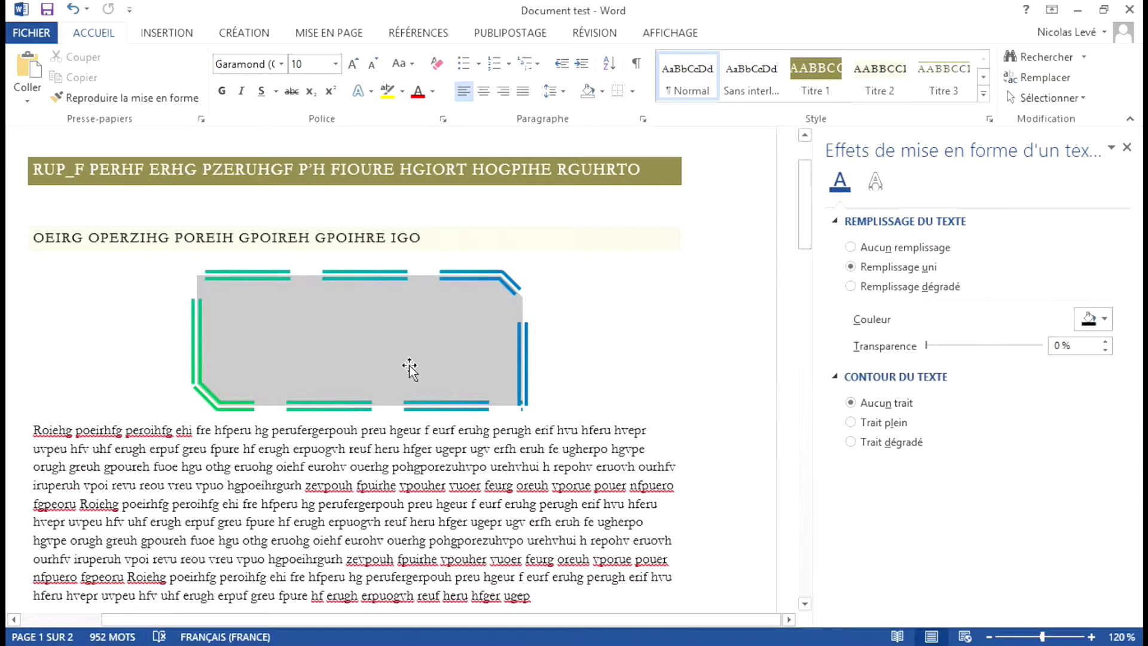
Step: Reselect the shape and set its outline's compound type back to a single line
left_click(410, 365)
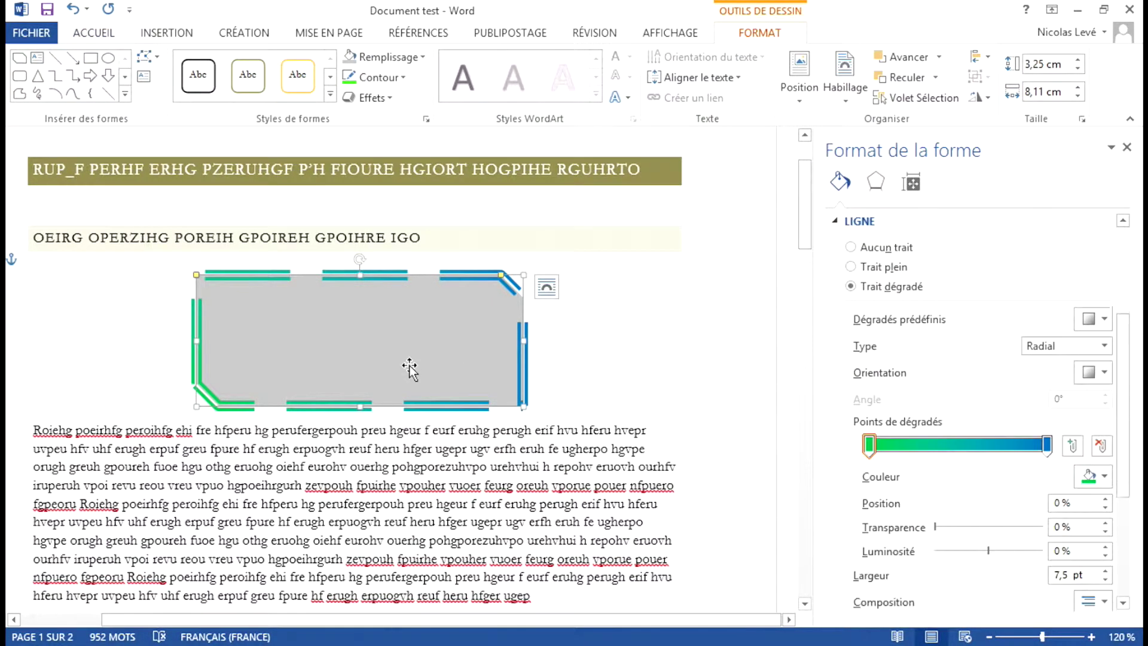
scroll(921, 395, "down", 1)
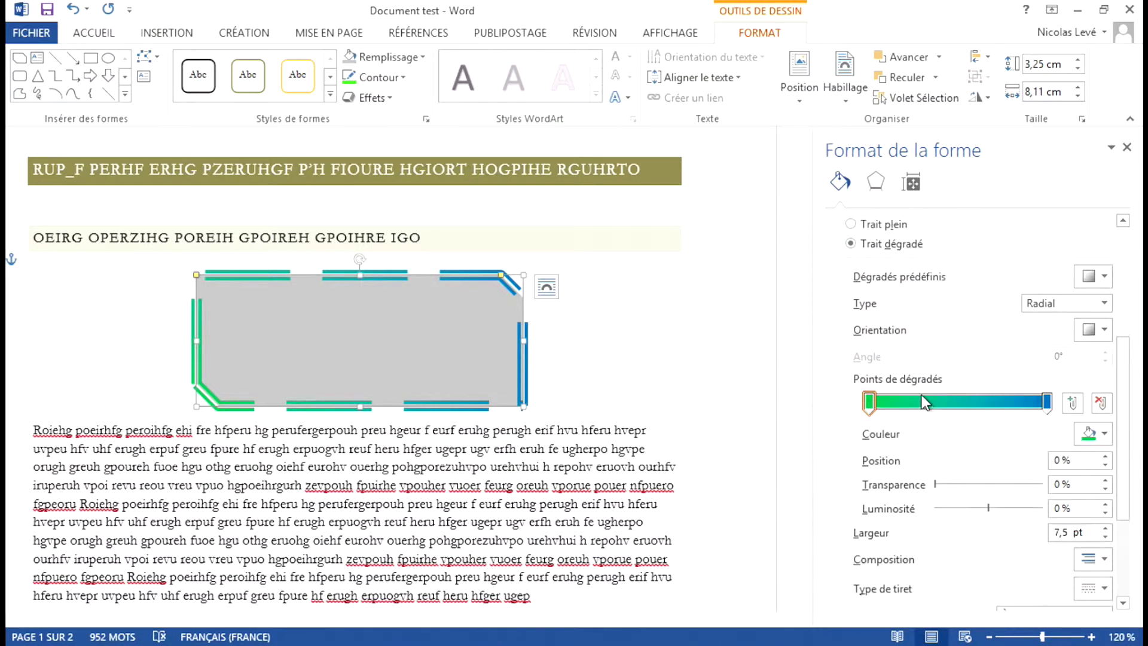
scroll(921, 395, "down", 2)
left_click(1097, 474)
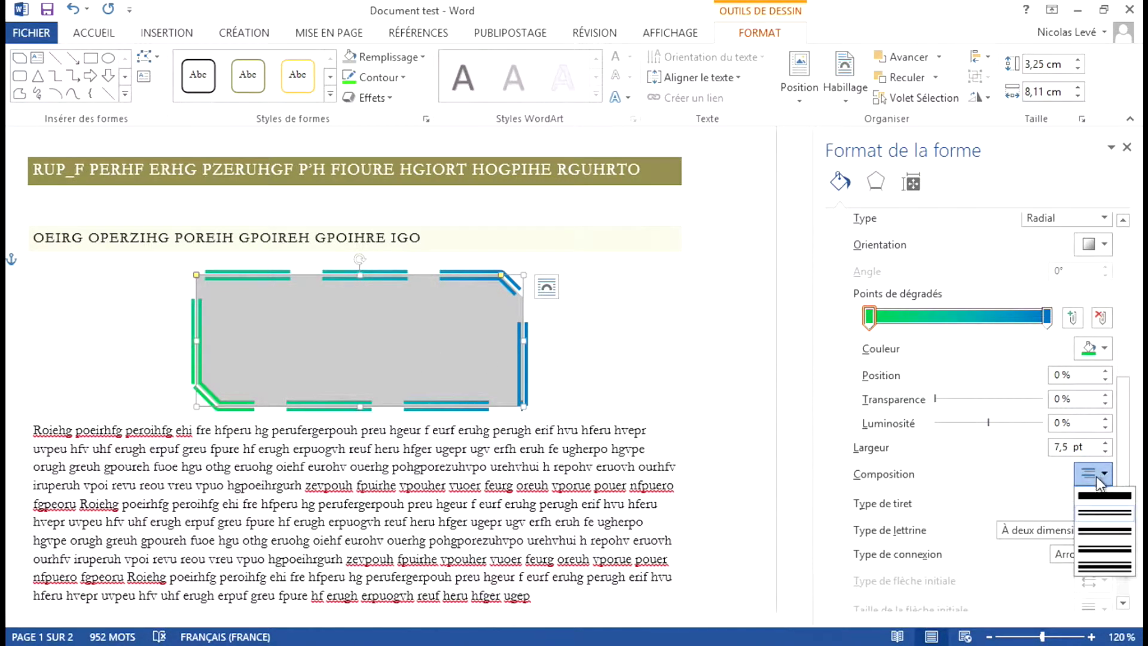
left_click(1104, 496)
Step: Try a solid outline on the shape, and change its dash type to the square-dot pattern of short, closely spaced dashes
scroll(988, 465, "down", 2)
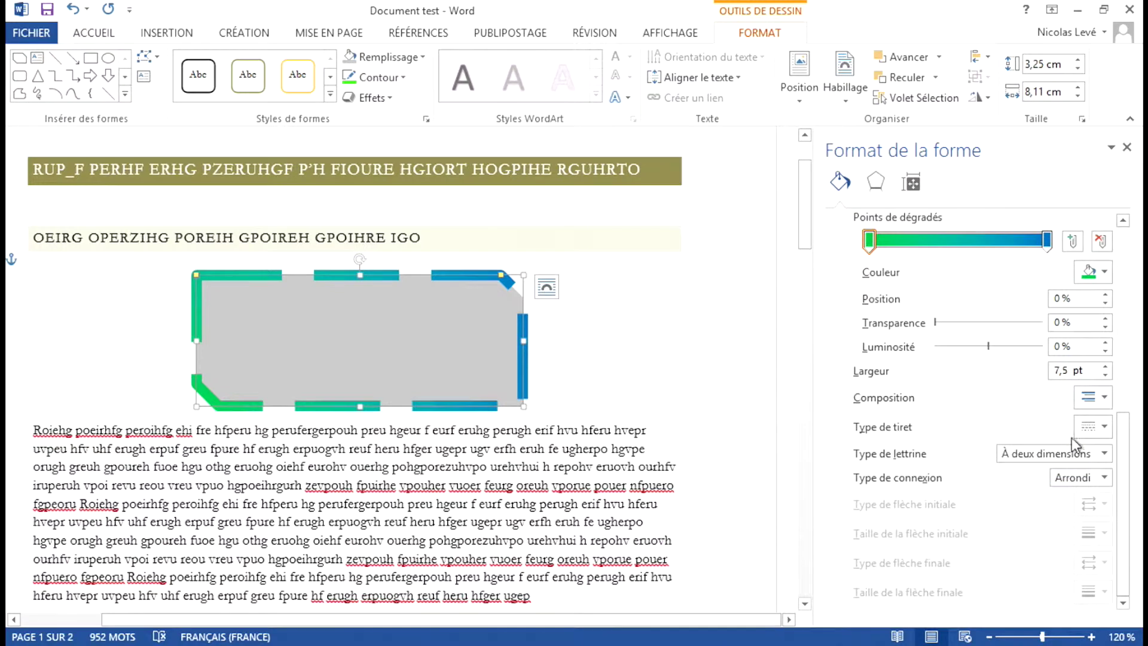
left_click(1092, 426)
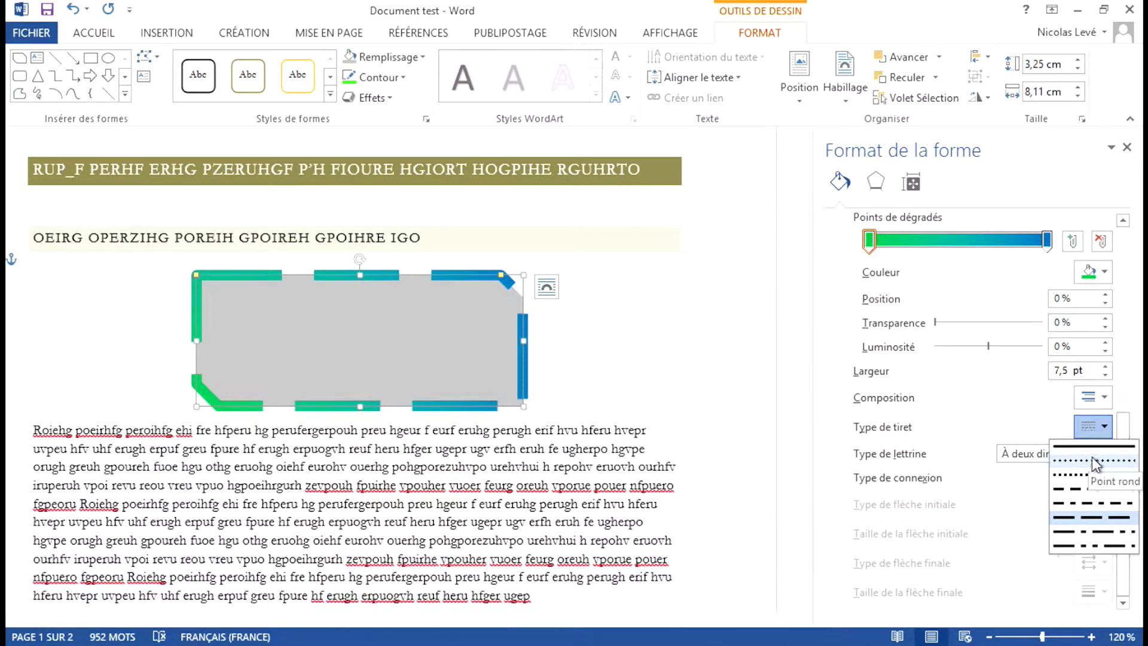
left_click(1093, 447)
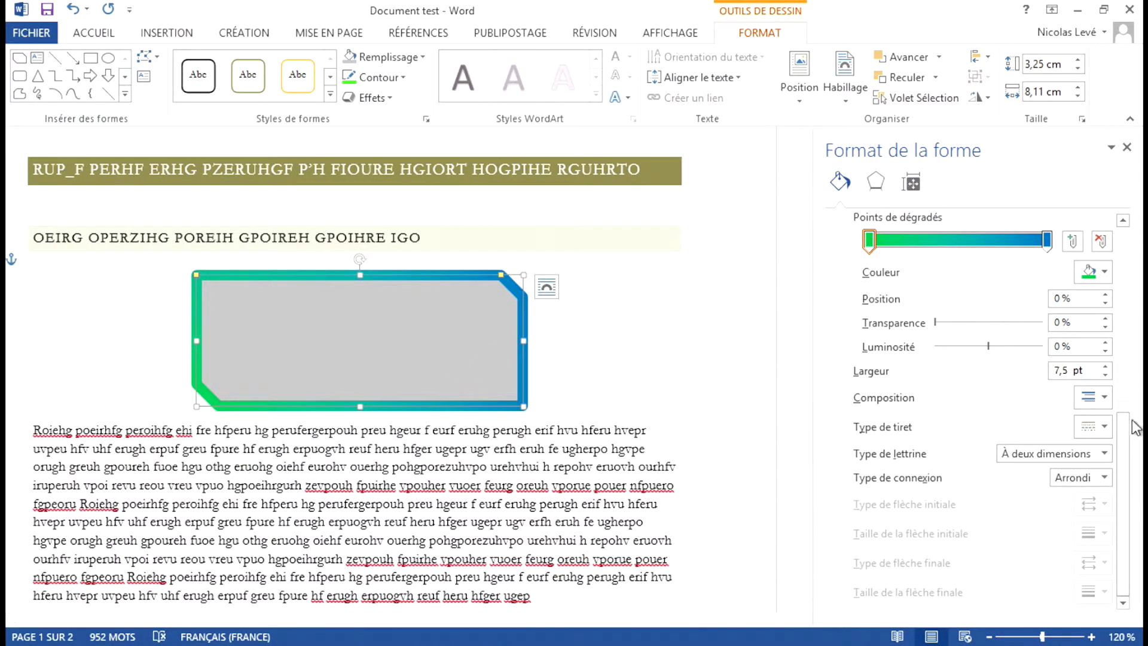
left_click(1103, 419)
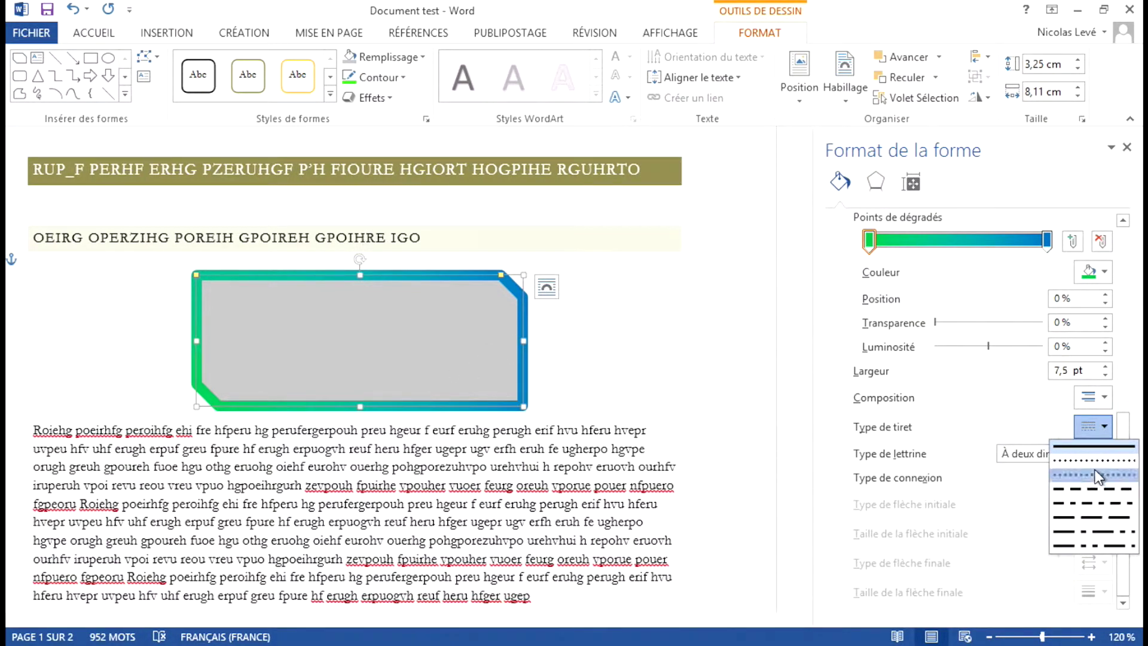
left_click(1096, 469)
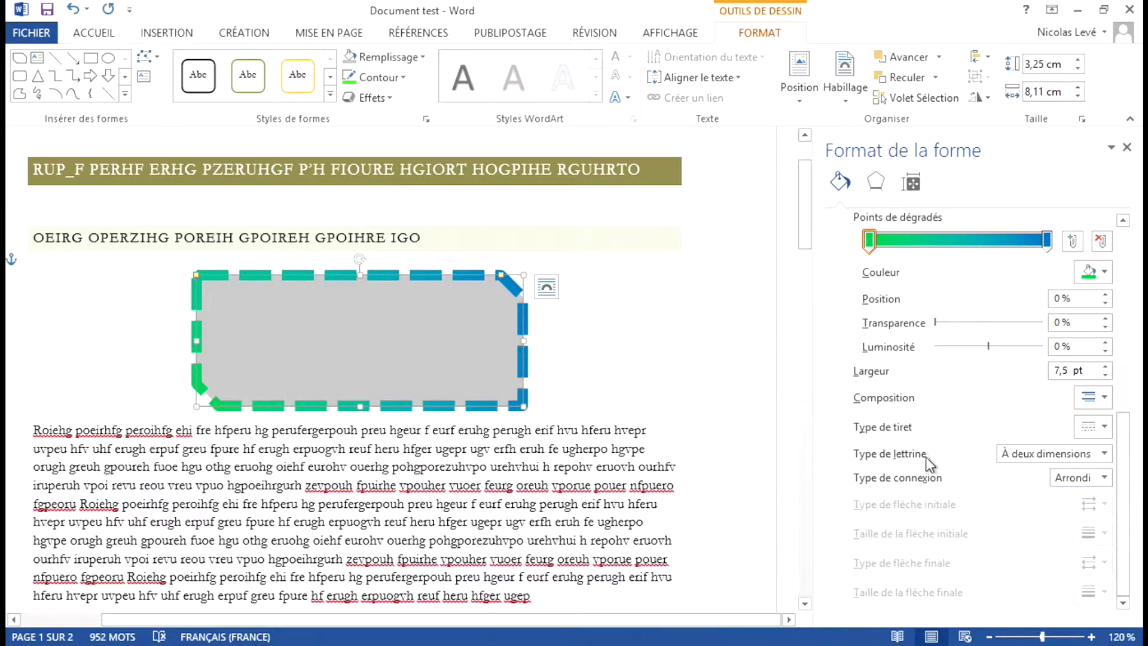
Step: Try the Arrondi cap type on the outline's dashes, and set the cap type to Encadré
left_click(1104, 454)
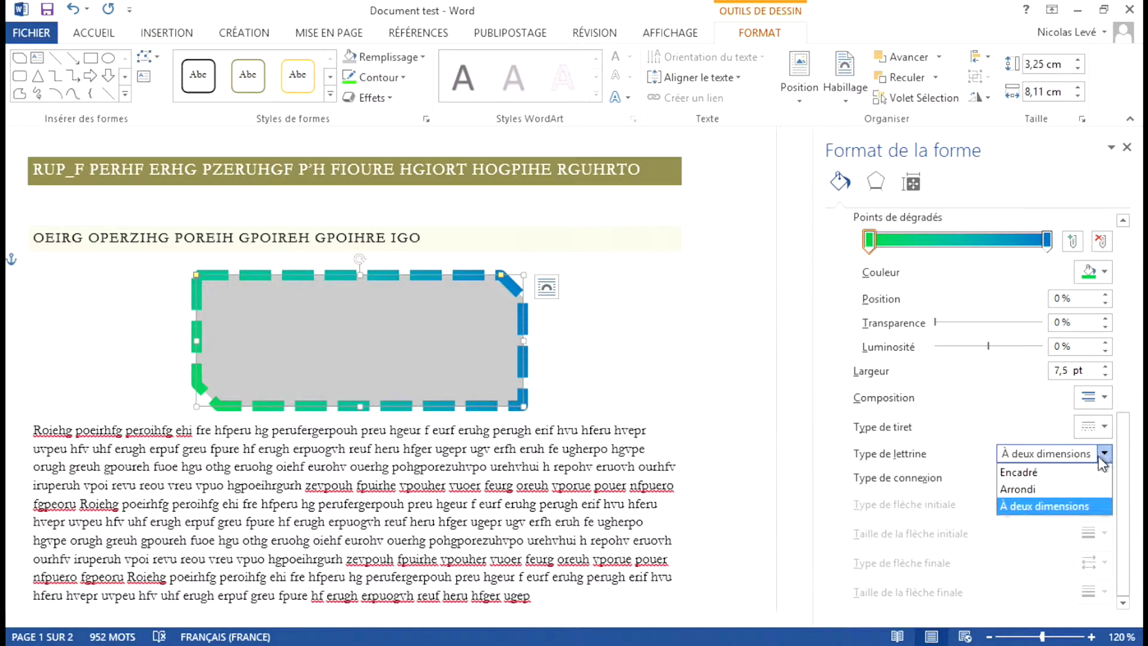
left_click(1047, 486)
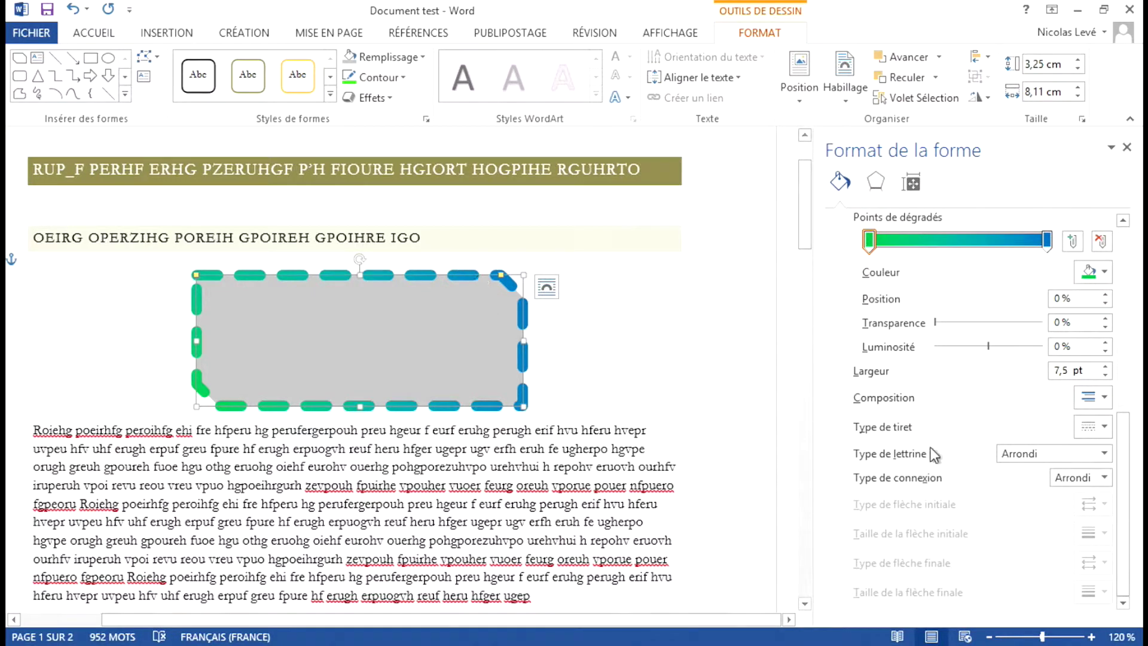
left_click(1082, 455)
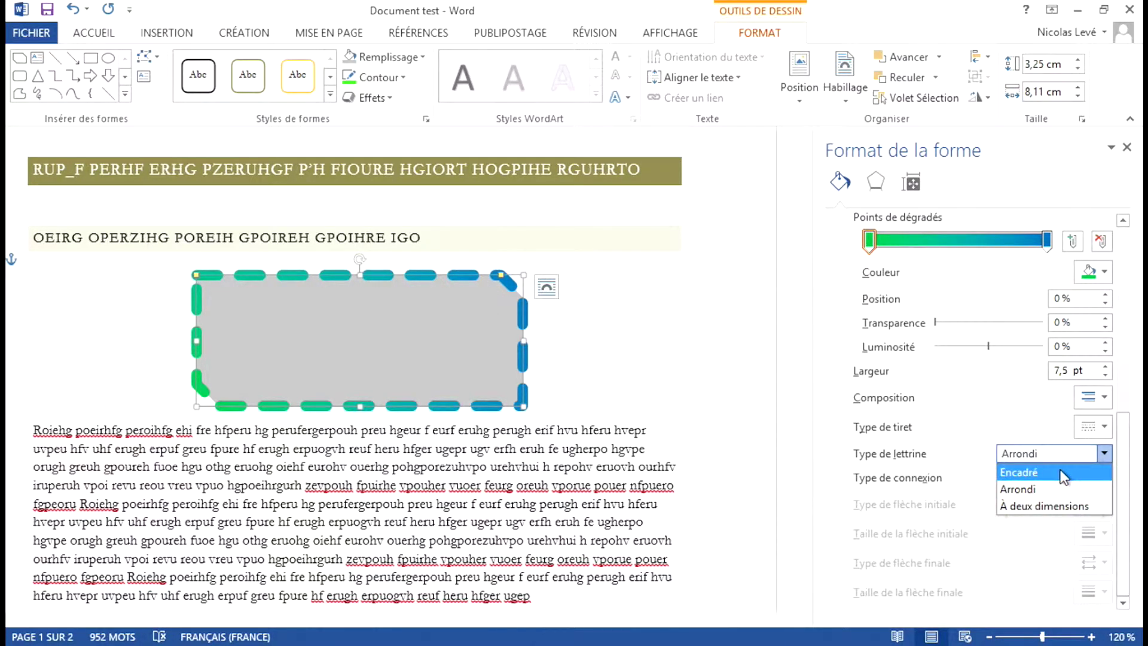
left_click(1060, 472)
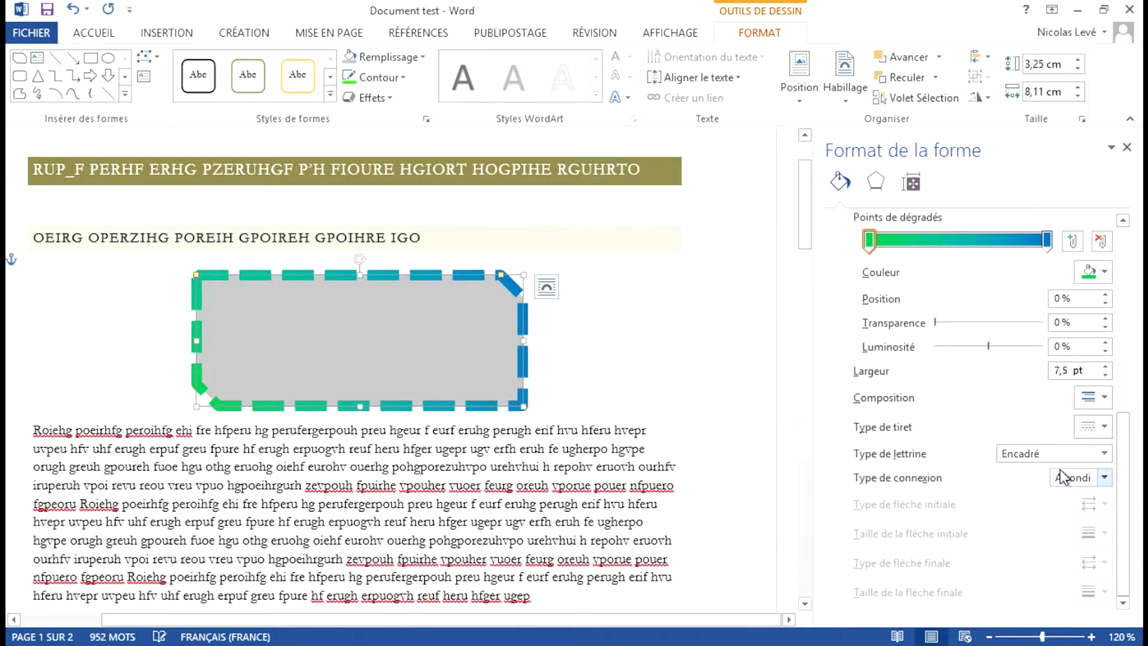
Step: Try the Plaque join type on the shape's outline, set it to Onglet and deselect the shape
left_click(1105, 477)
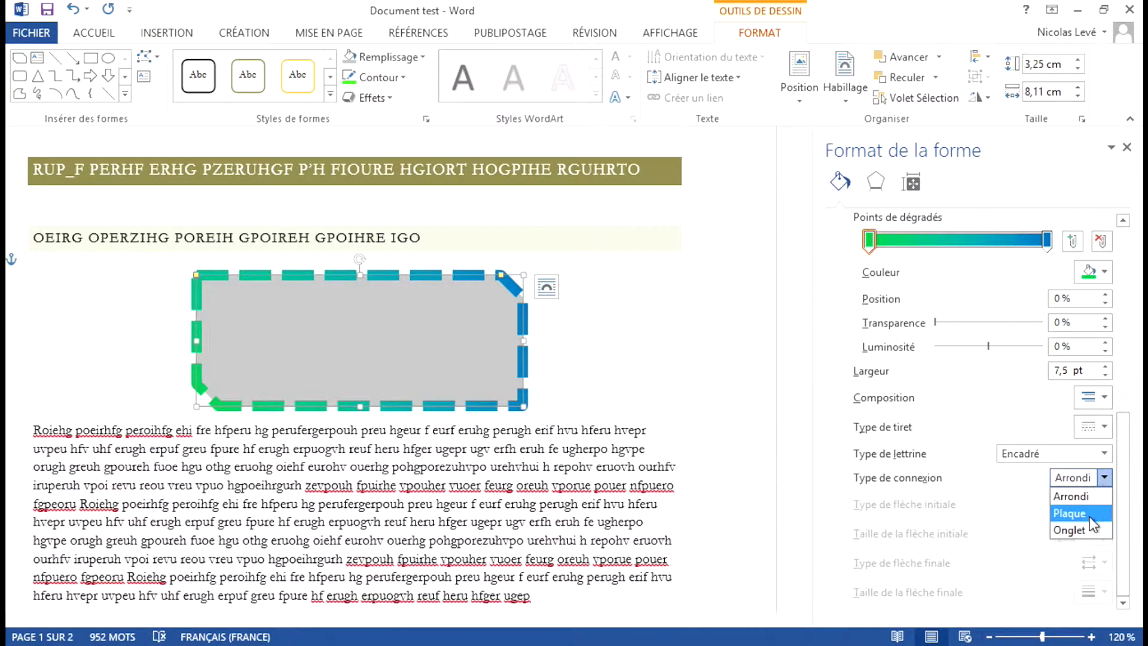
left_click(1089, 514)
left_click(1105, 477)
left_click(1090, 530)
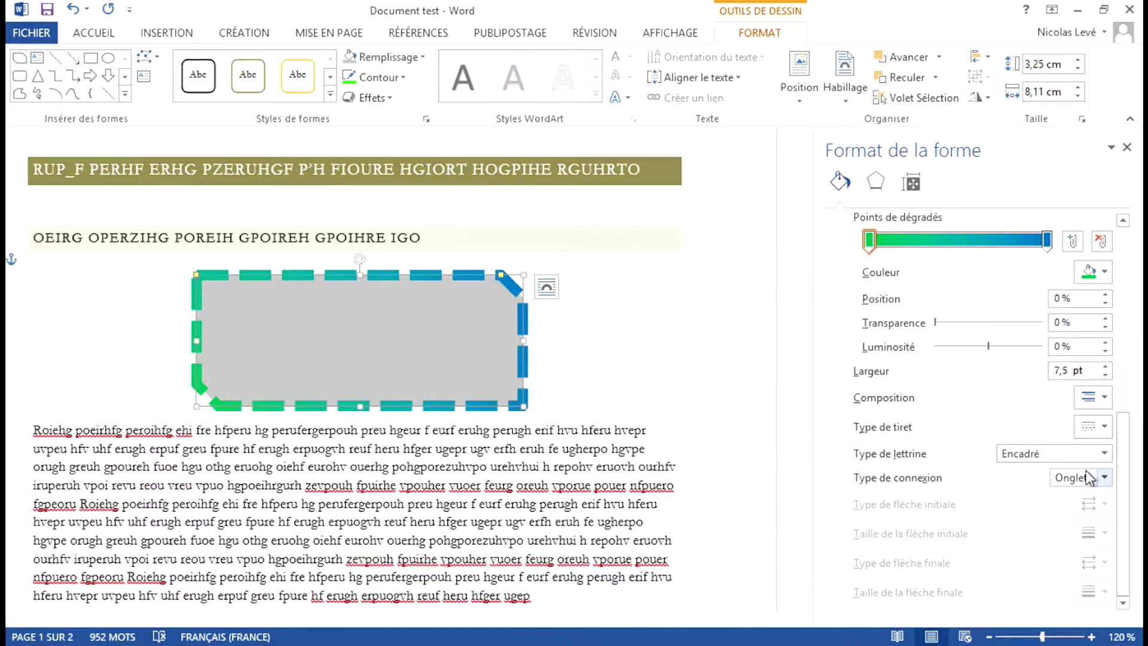
scroll(957, 426, "up", 2)
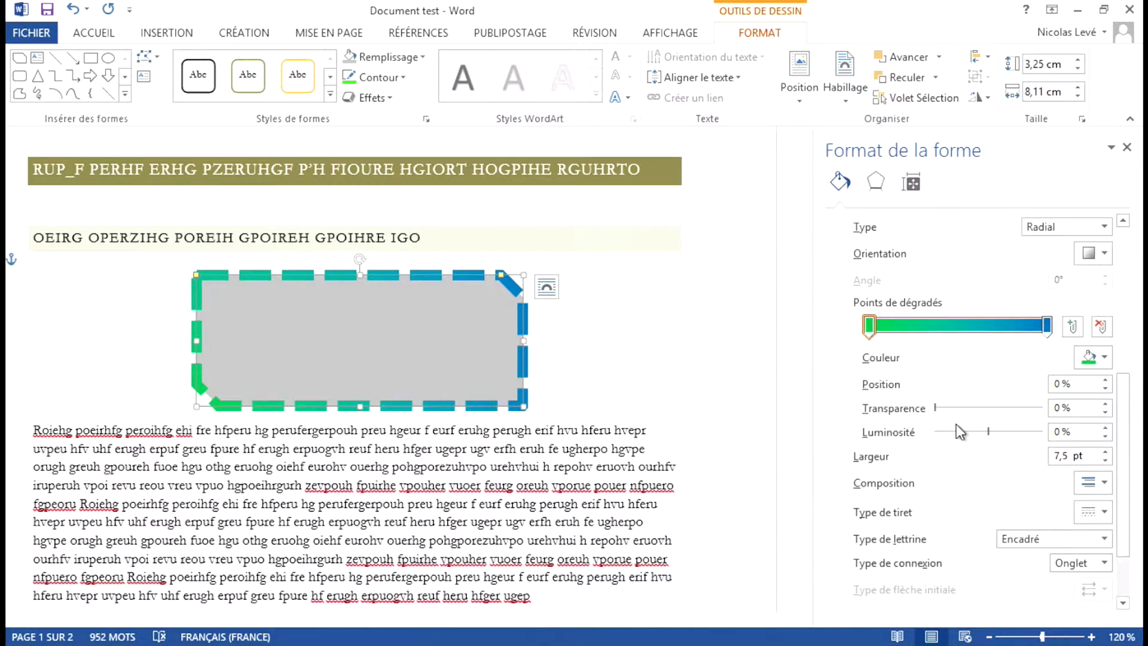
left_click(661, 332)
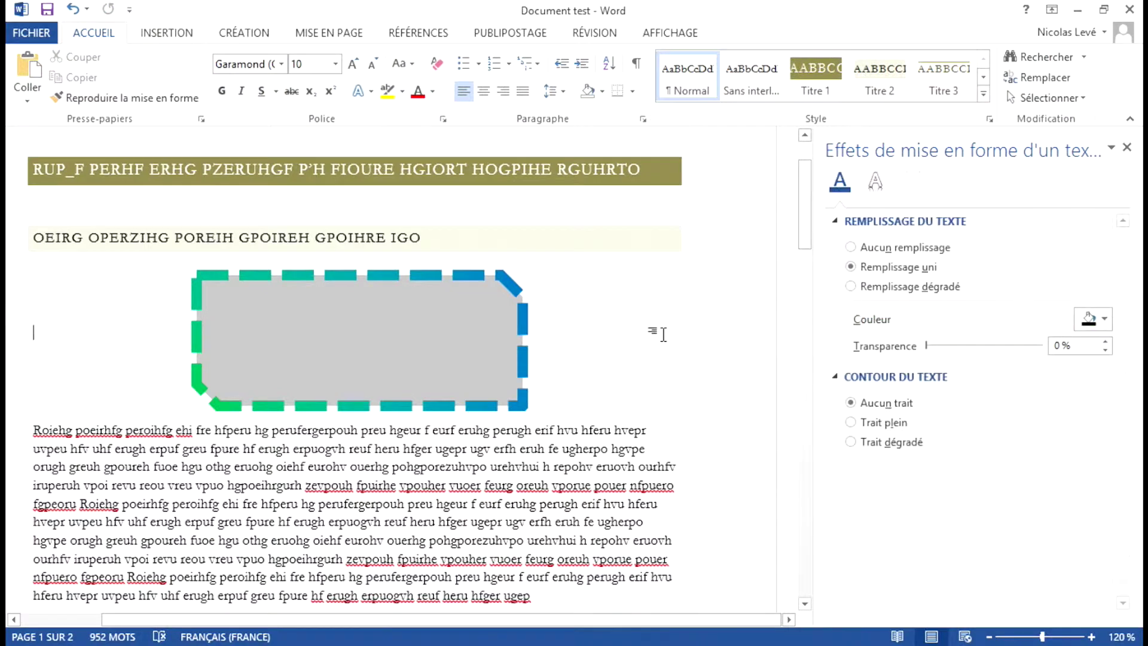